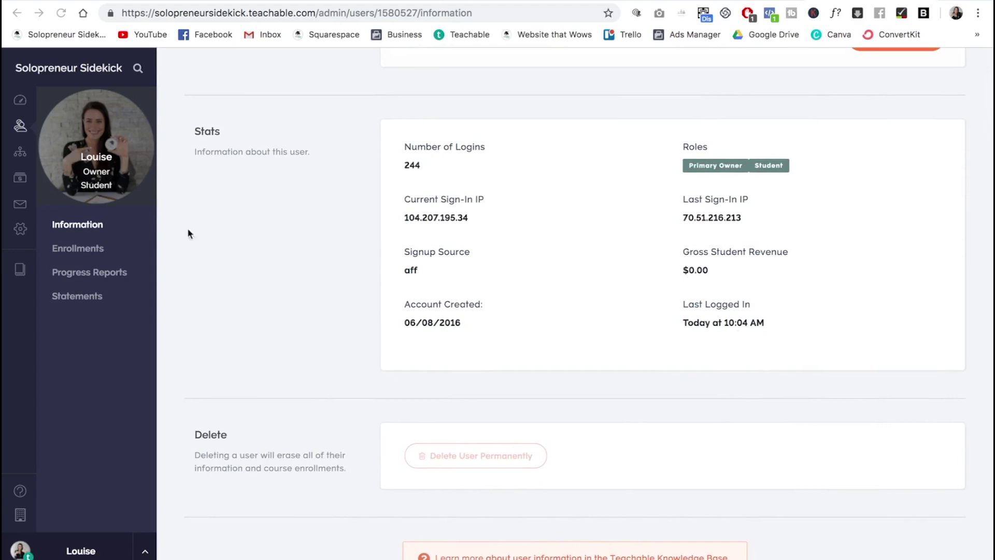
- Show the test user's Enrollments and scroll through their enrolled courses and progress
{"action": "left_click", "coordinate": [100, 246]}
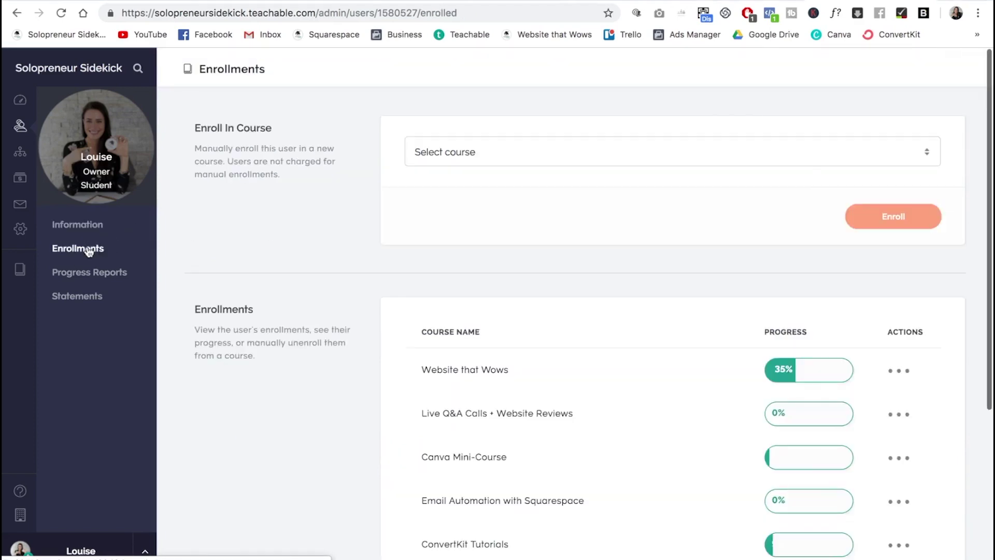
{"action": "scroll", "coordinate": [956, 282], "scroll_direction": "down", "scroll_amount": 3}
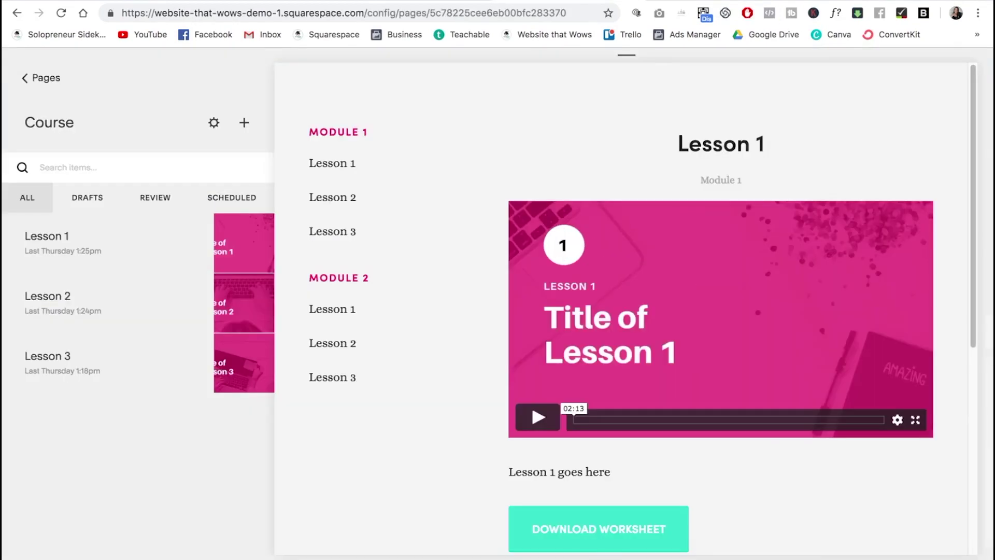
- Scroll through the Squarespace Lesson 1 page, then switch to the Teachable Curriculum tab
{"action": "scroll", "coordinate": [952, 179], "scroll_direction": "down", "scroll_amount": 3}
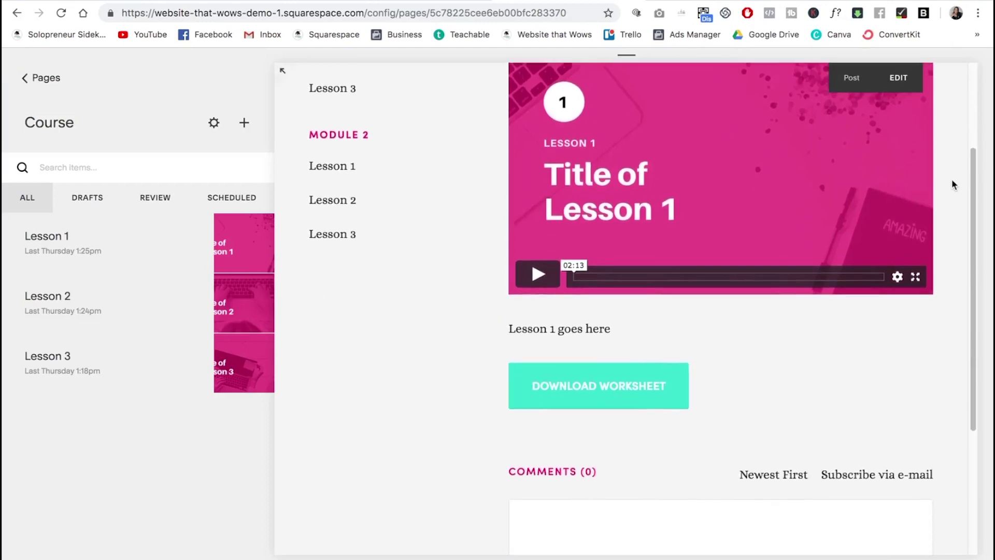
{"action": "scroll", "coordinate": [952, 182], "scroll_direction": "up", "scroll_amount": 3}
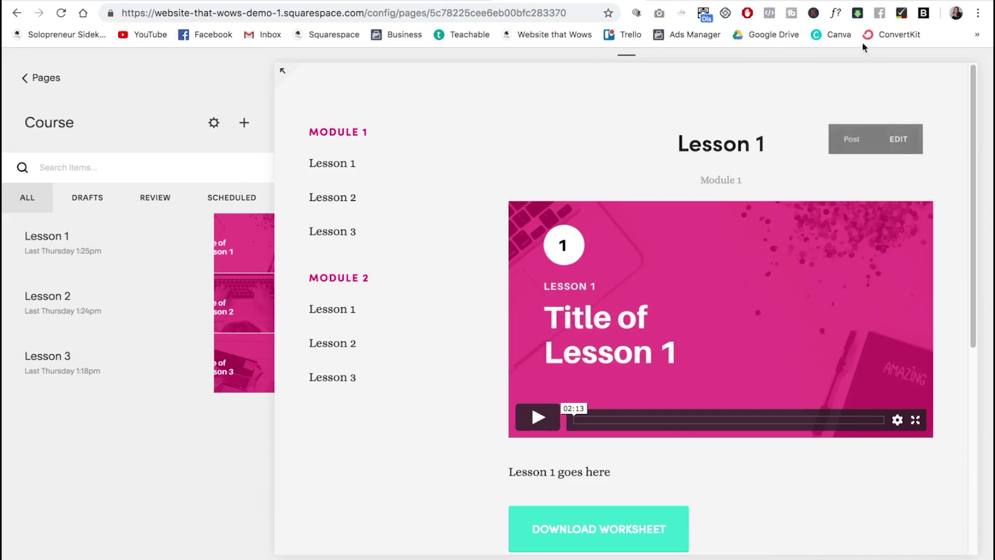
{"action": "key", "text": "ctrl+Tab"}
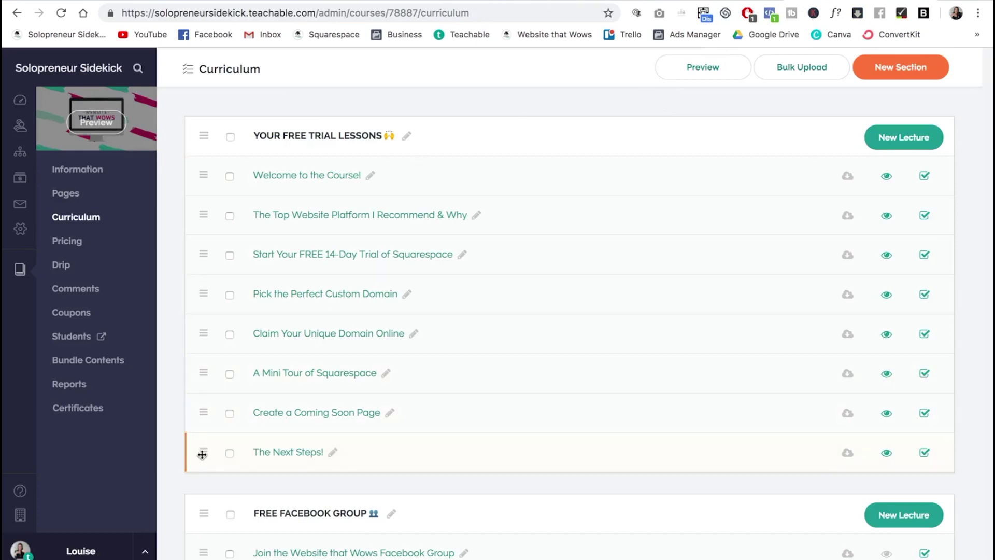
{"action": "left_click_drag", "start_coordinate": [202, 455], "coordinate": [197, 255]}
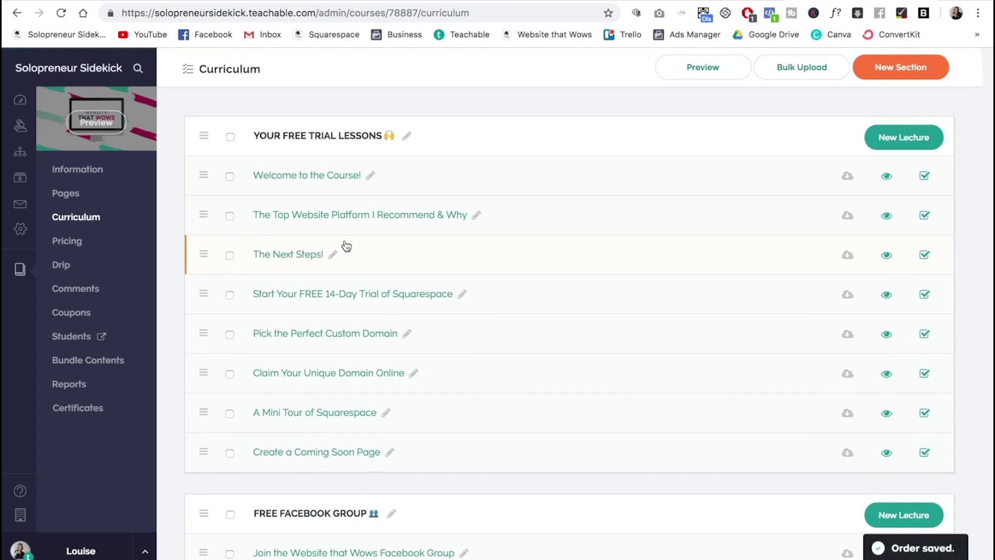
{"action": "left_click_drag", "start_coordinate": [203, 254], "coordinate": [203, 452]}
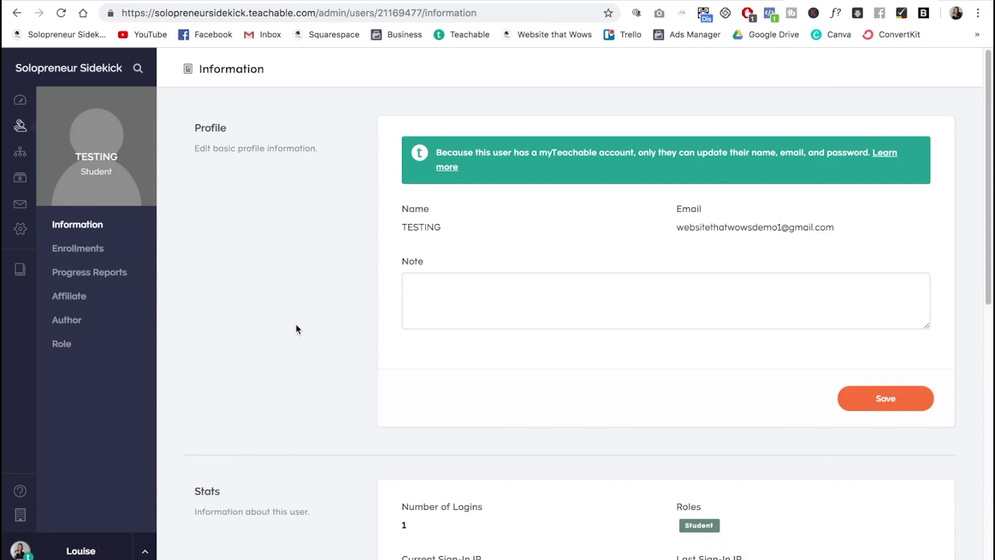
- Turn on Affiliate status for the test student with a 30% commission and highlight their Affiliate Link
{"action": "left_click", "coordinate": [70, 296]}
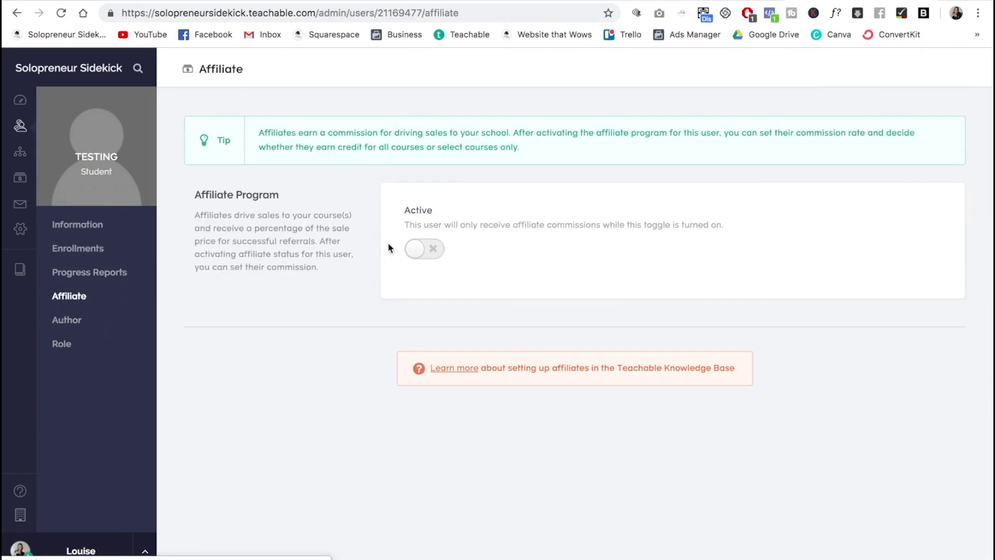
{"action": "left_click", "coordinate": [415, 249]}
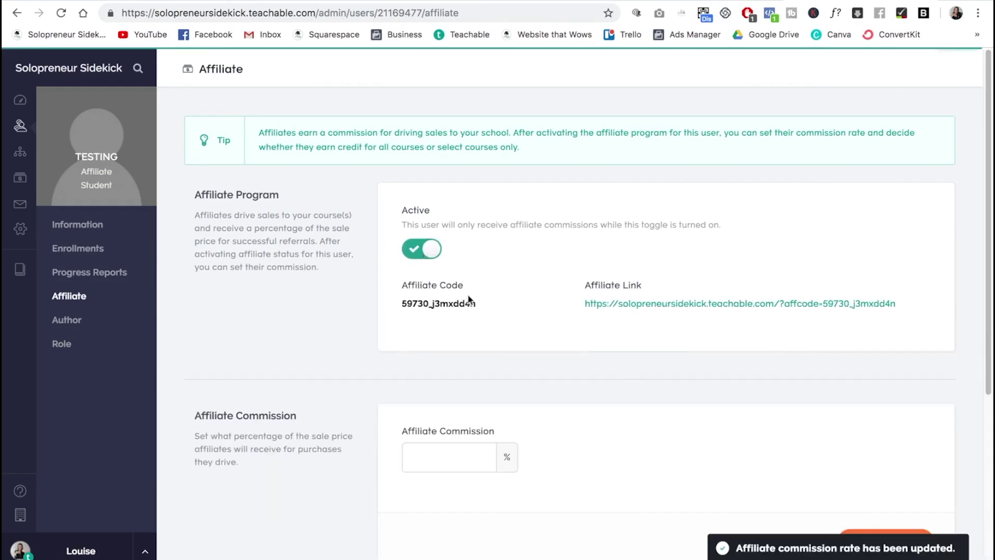
{"action": "scroll", "coordinate": [477, 306], "scroll_direction": "down", "scroll_amount": 1}
{"action": "left_click", "coordinate": [463, 417]}
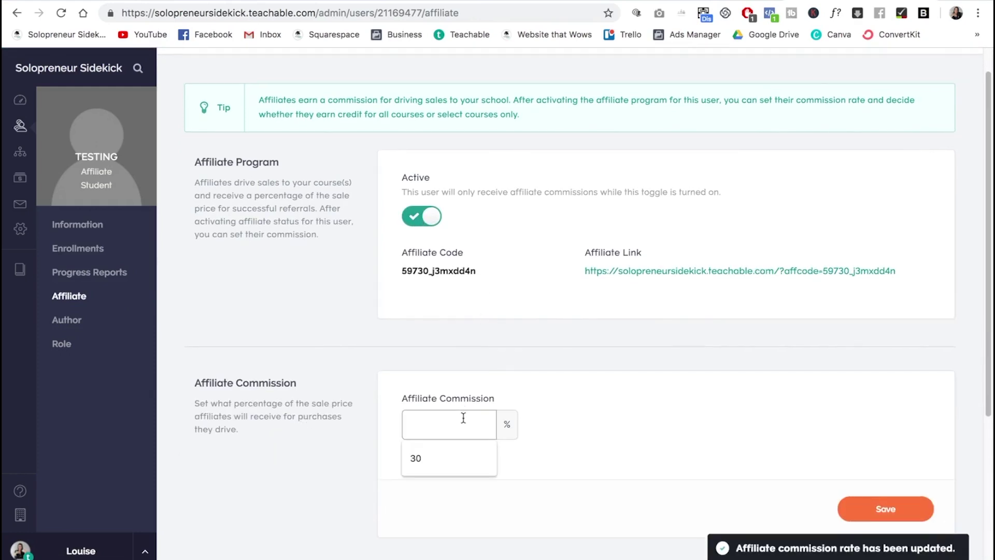
{"action": "left_click", "coordinate": [469, 465]}
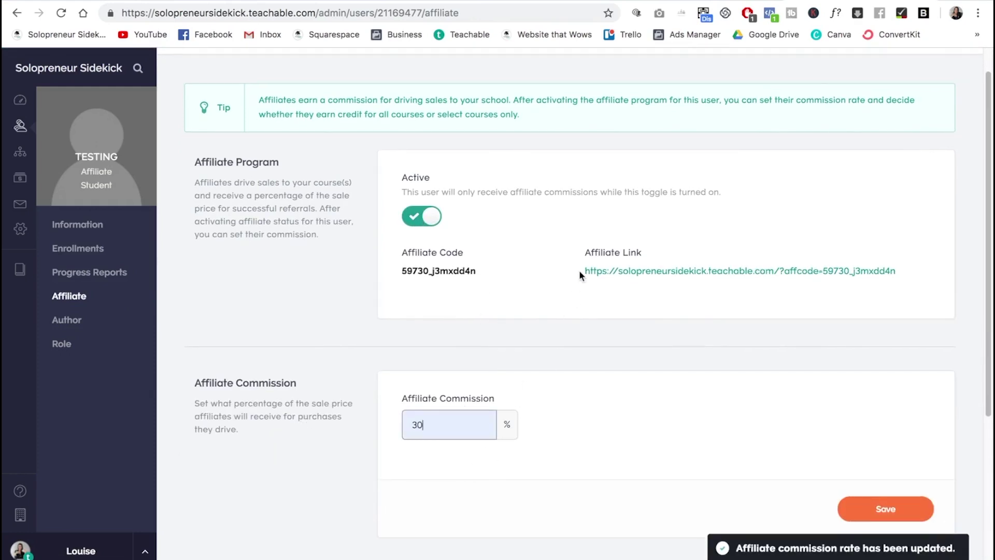
{"action": "left_click_drag", "start_coordinate": [580, 269], "coordinate": [938, 276]}
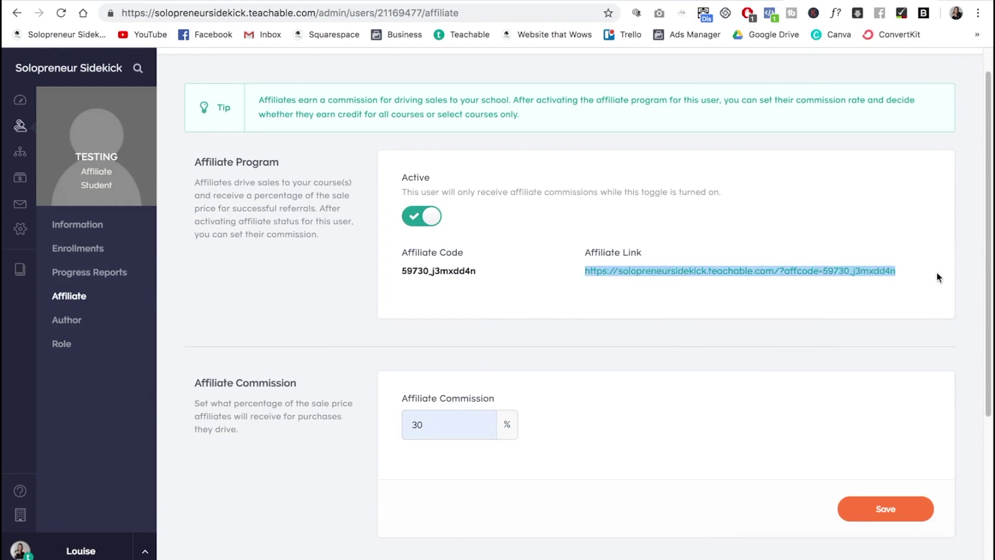
{"action": "scroll", "coordinate": [940, 272], "scroll_direction": "down", "scroll_amount": 1}
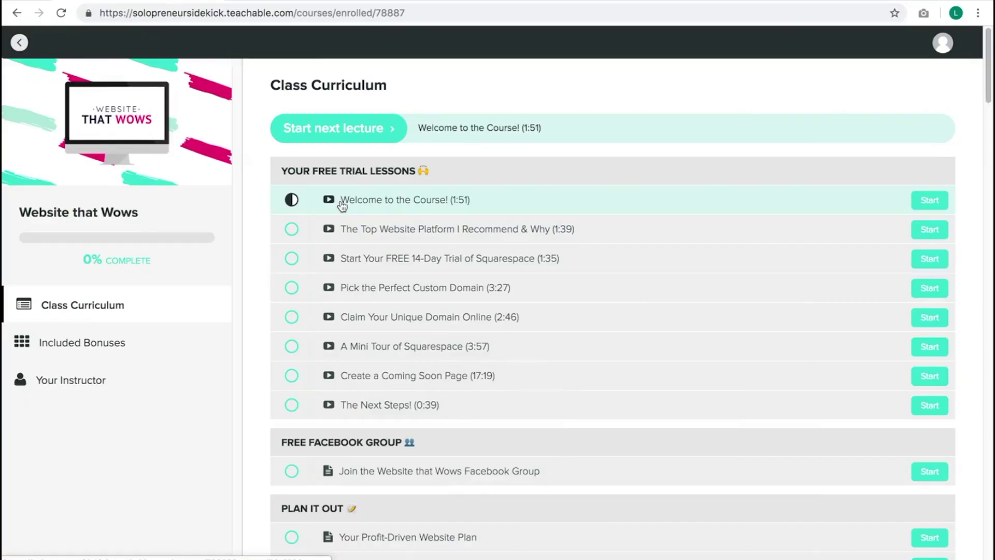
- Open the Welcome to the Course! lecture and mark it complete
{"action": "left_click", "coordinate": [342, 206]}
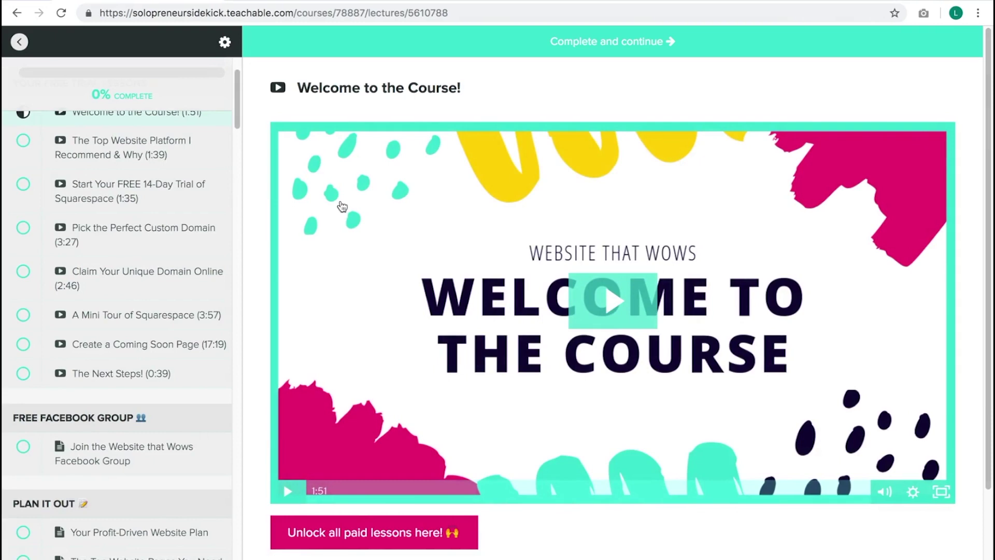
{"action": "left_click", "coordinate": [621, 50]}
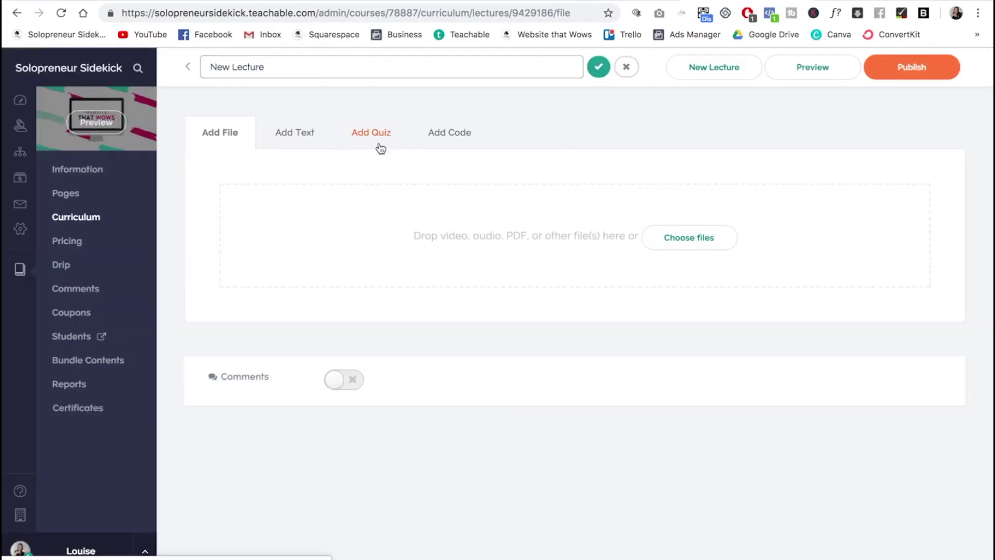
- Add a quiz to the new lecture, then scroll down the page
{"action": "left_click", "coordinate": [371, 134]}
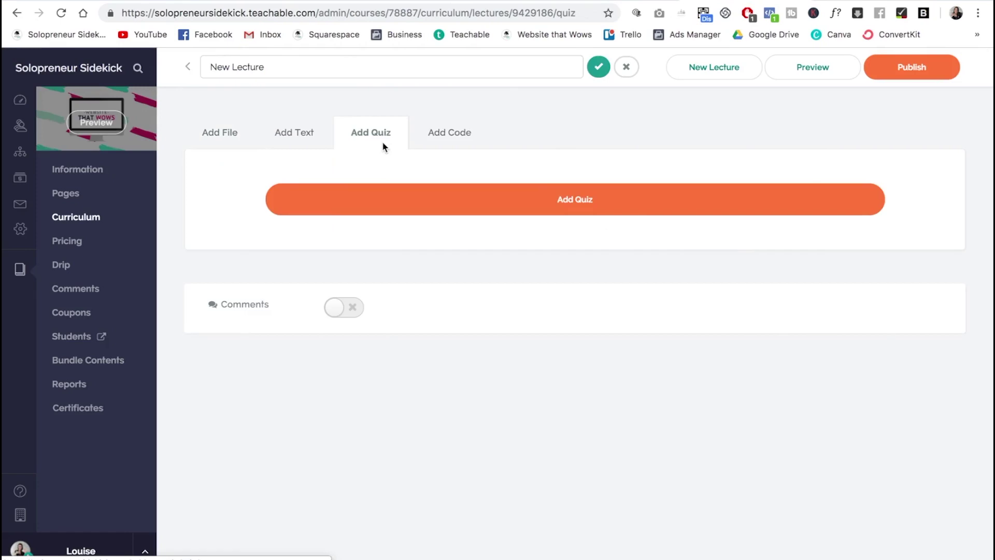
{"action": "left_click", "coordinate": [565, 205]}
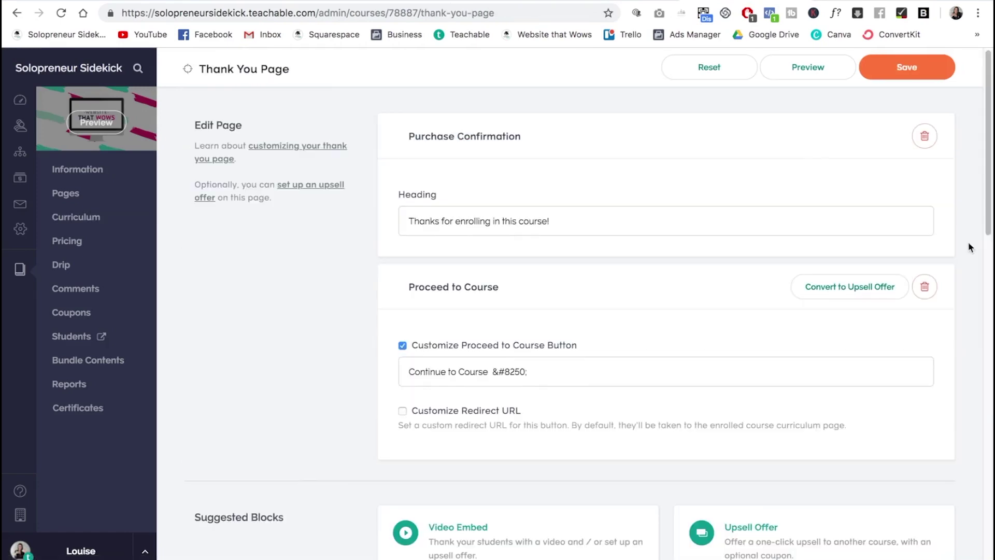
{"action": "scroll", "coordinate": [971, 247], "scroll_direction": "down", "scroll_amount": 3}
{"action": "scroll", "coordinate": [971, 248], "scroll_direction": "down", "scroll_amount": 4}
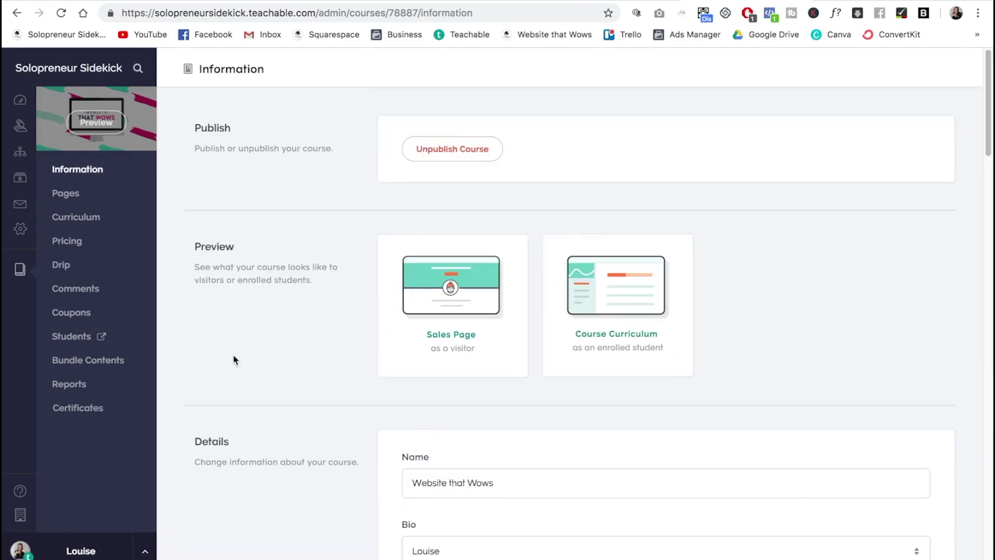
- Open the Drip release schedule for the free trial lessons section, then switch to the live course page
{"action": "left_click", "coordinate": [65, 275]}
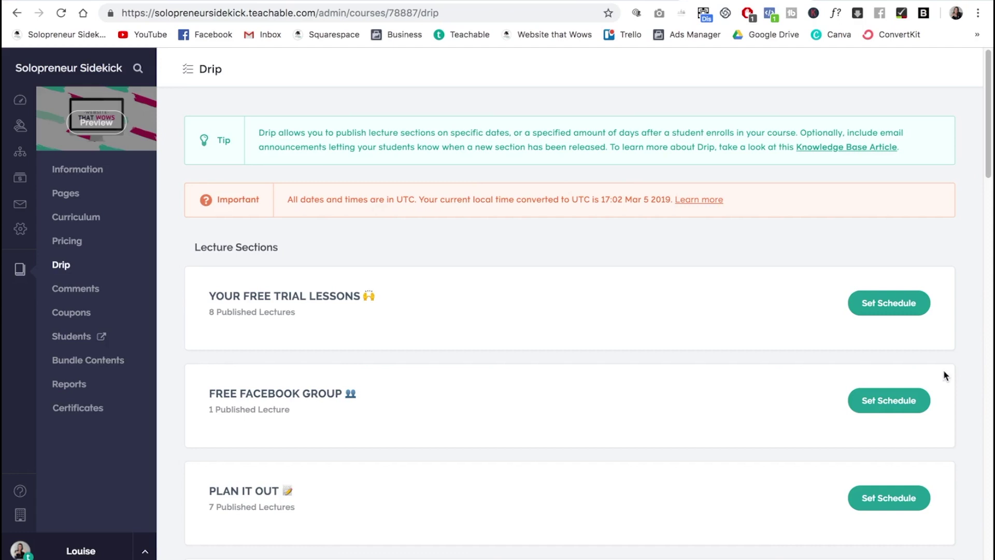
{"action": "left_click", "coordinate": [896, 310]}
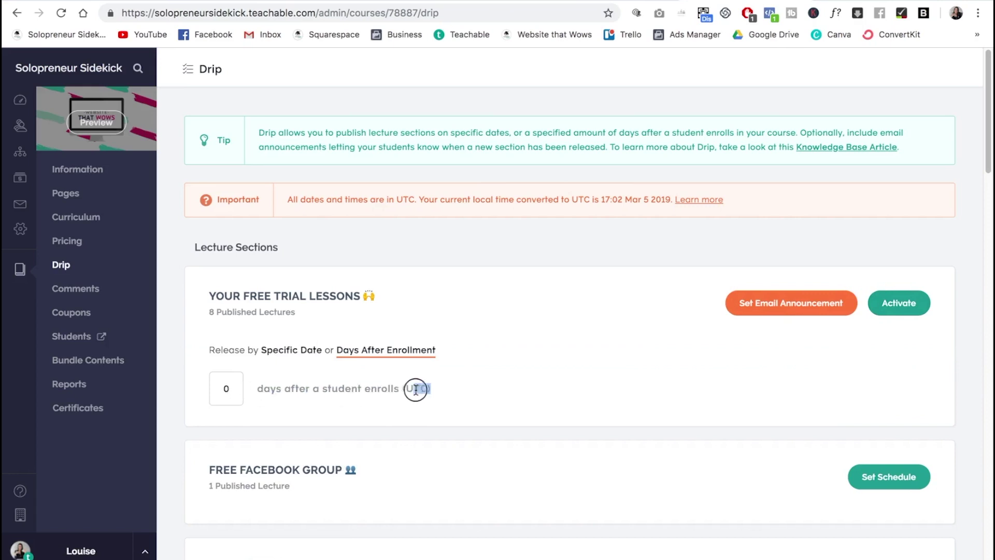
{"action": "left_click_drag", "start_coordinate": [446, 392], "coordinate": [275, 388]}
{"action": "left_click", "coordinate": [633, 360]}
{"action": "scroll", "coordinate": [975, 251], "scroll_direction": "down", "scroll_amount": 2}
{"action": "scroll", "coordinate": [975, 251], "scroll_direction": "down", "scroll_amount": 6}
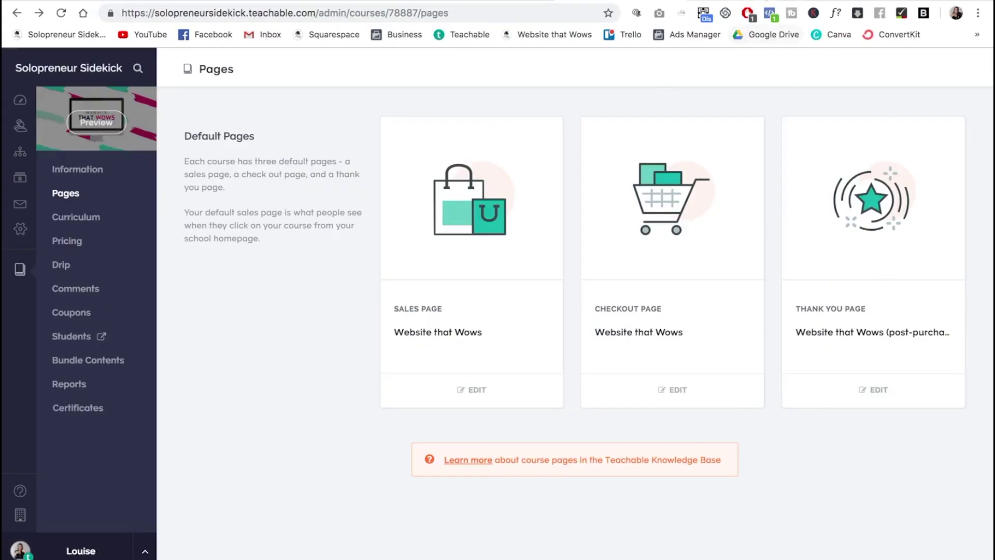
{"action": "left_click", "coordinate": [798, 1]}
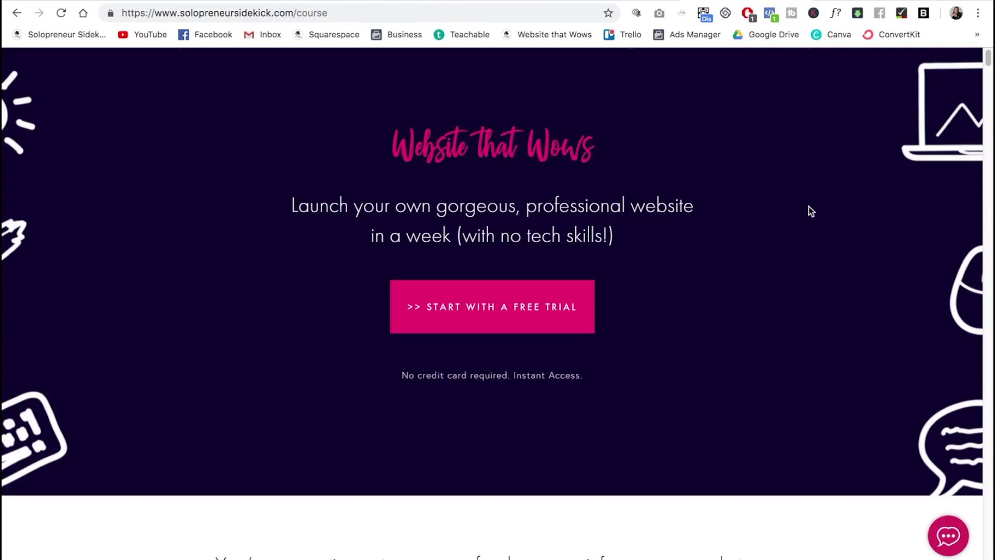
{"action": "scroll", "coordinate": [824, 327], "scroll_direction": "down", "scroll_amount": 15}
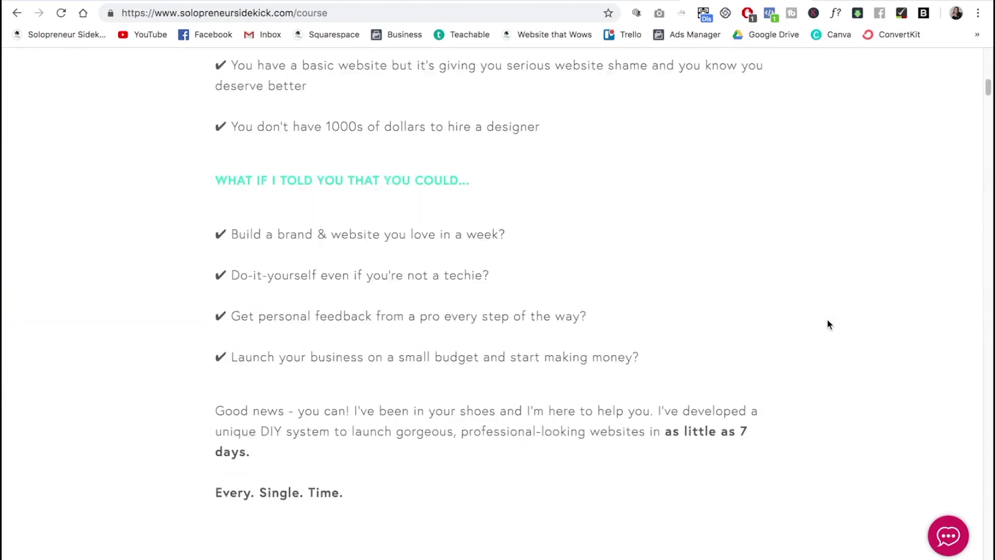
{"action": "scroll", "coordinate": [827, 324], "scroll_direction": "down", "scroll_amount": 15}
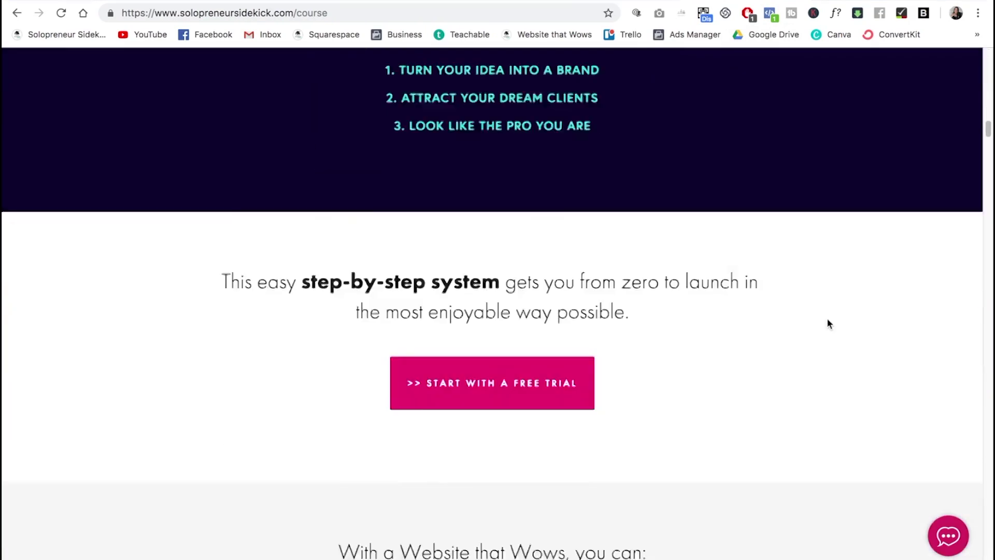
{"action": "scroll", "coordinate": [827, 322], "scroll_direction": "down", "scroll_amount": 5}
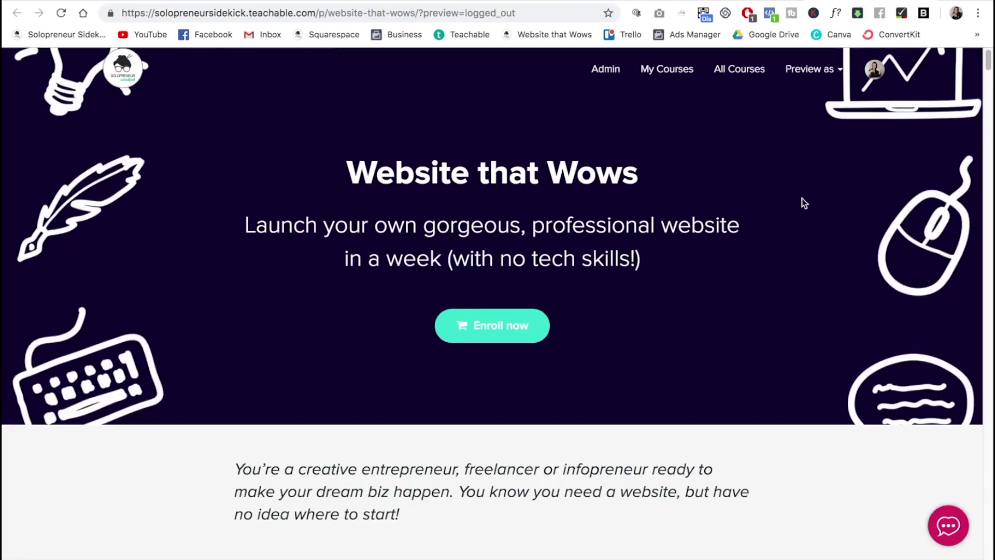
{"action": "scroll", "coordinate": [804, 197], "scroll_direction": "down", "scroll_amount": 12}
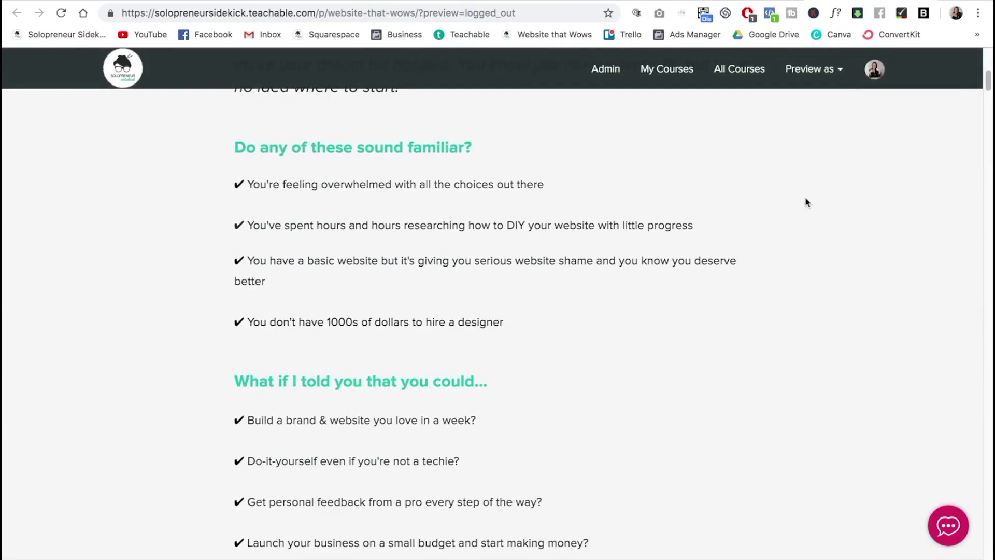
- Scroll down the Website that Wows sales page toward the Enroll now button
{"action": "scroll", "coordinate": [804, 197], "scroll_direction": "down", "scroll_amount": 13}
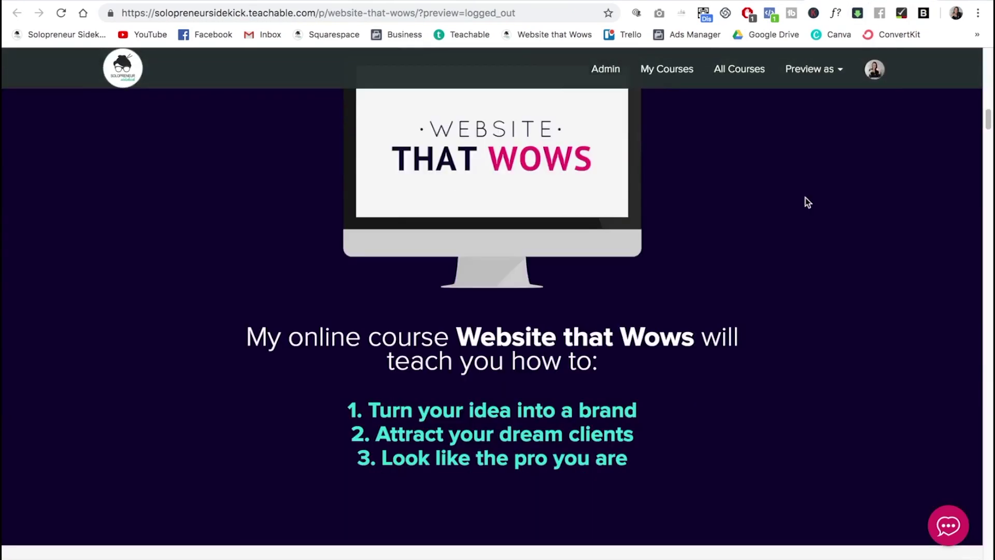
{"action": "scroll", "coordinate": [807, 202], "scroll_direction": "down", "scroll_amount": 5}
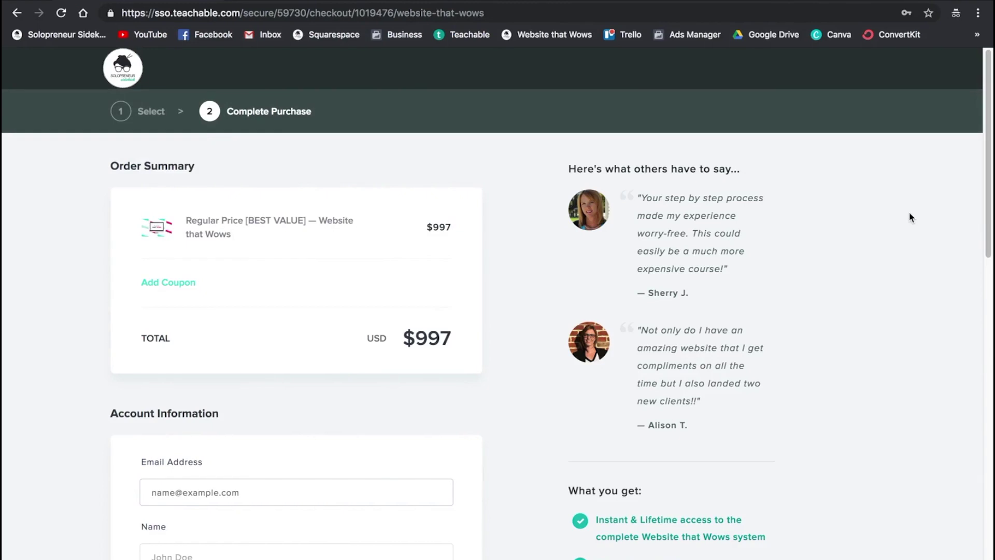
- Scroll through the Website that Wows checkout form and its $997 order summary
{"action": "scroll", "coordinate": [911, 218], "scroll_direction": "down", "scroll_amount": 1}
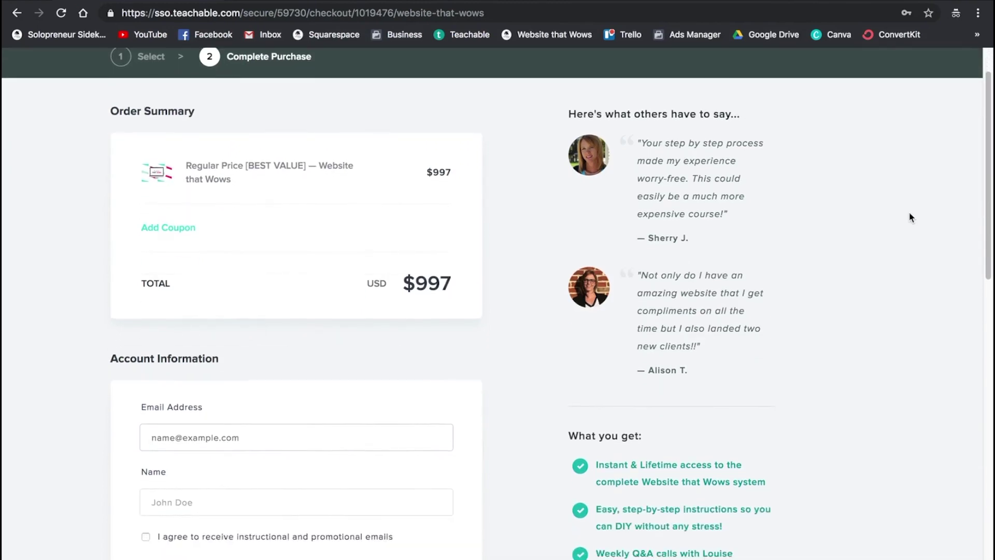
{"action": "scroll", "coordinate": [912, 218], "scroll_direction": "down", "scroll_amount": 3}
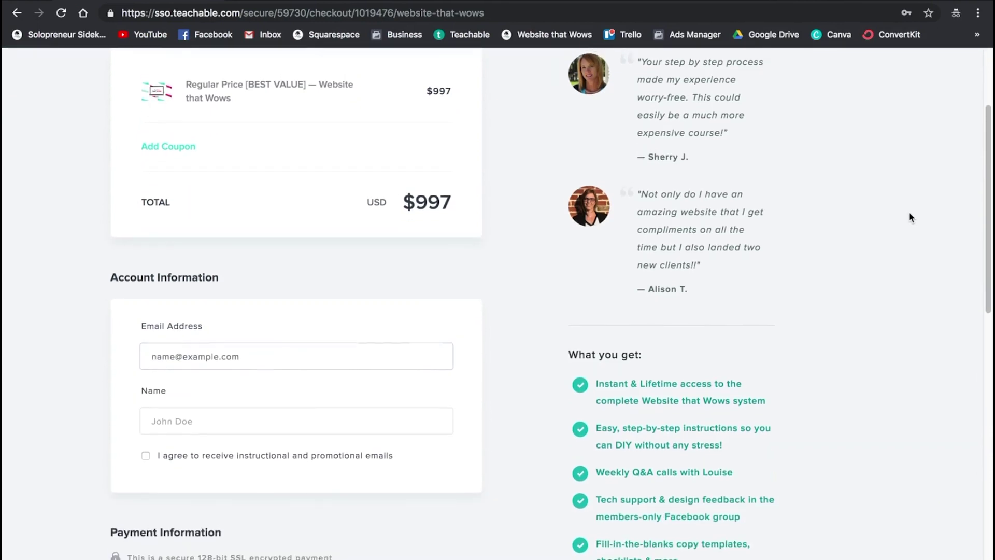
{"action": "scroll", "coordinate": [912, 218], "scroll_direction": "up", "scroll_amount": 1}
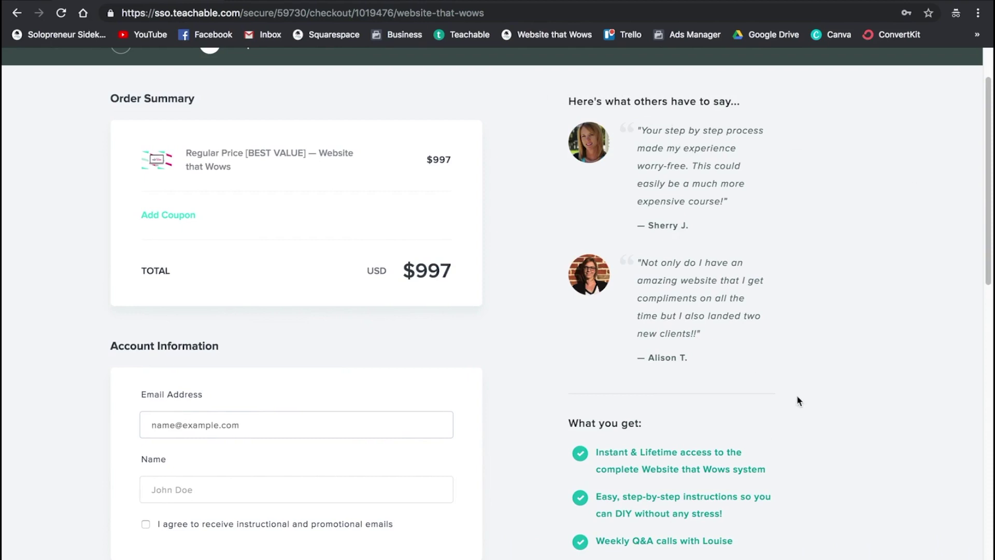
{"action": "scroll", "coordinate": [809, 388], "scroll_direction": "down", "scroll_amount": 3}
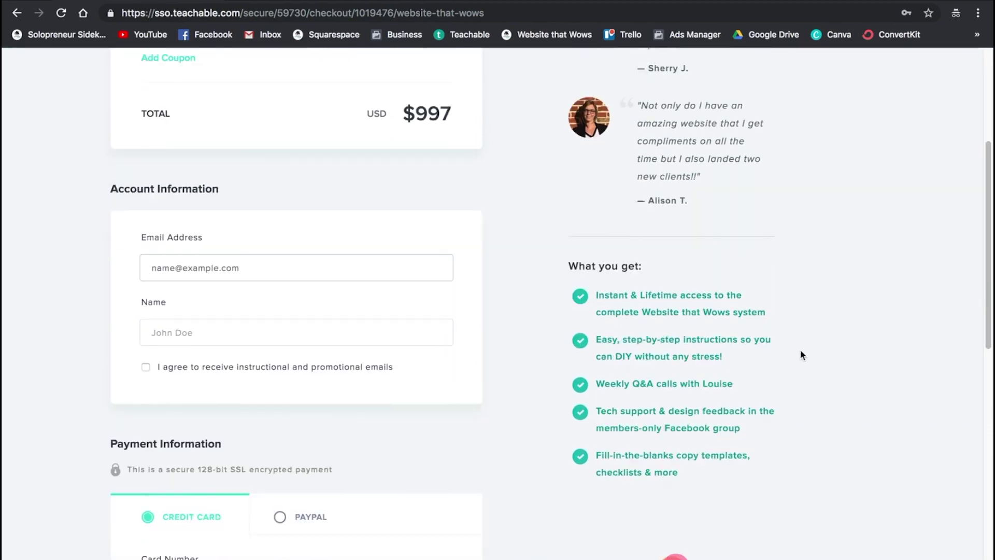
{"action": "scroll", "coordinate": [779, 419], "scroll_direction": "down", "scroll_amount": 5}
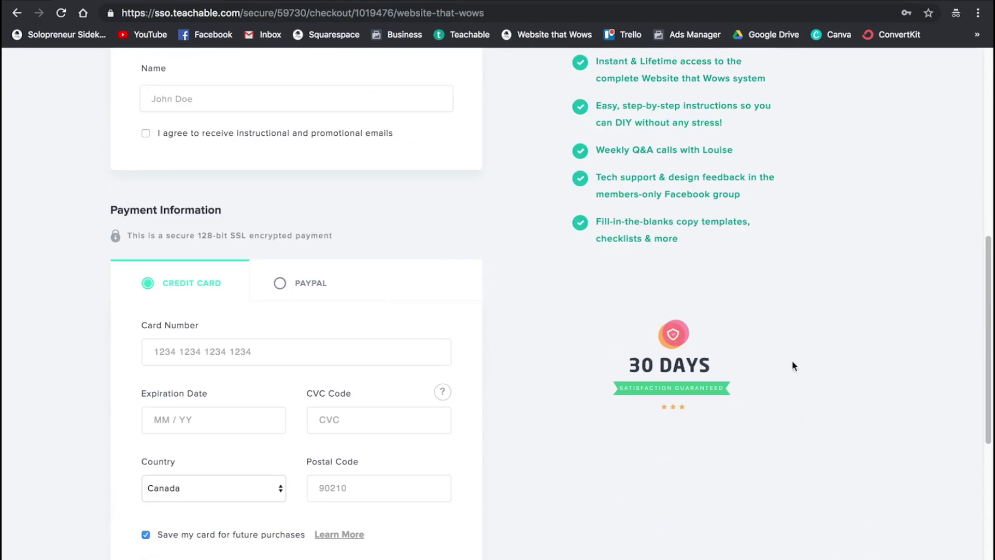
{"action": "scroll", "coordinate": [822, 404], "scroll_direction": "down", "scroll_amount": 3}
{"action": "scroll", "coordinate": [823, 404], "scroll_direction": "down", "scroll_amount": 3}
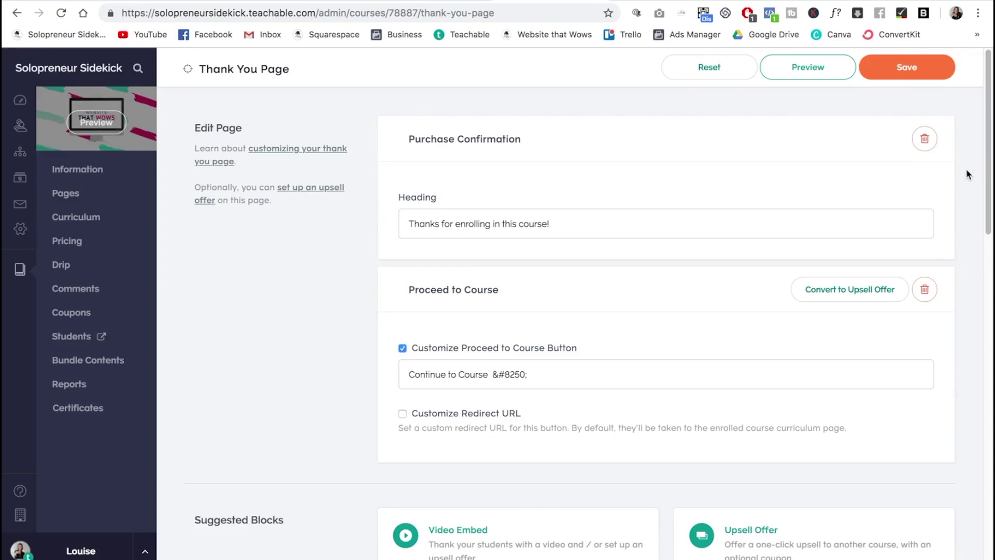
{"action": "scroll", "coordinate": [966, 174], "scroll_direction": "down", "scroll_amount": 3}
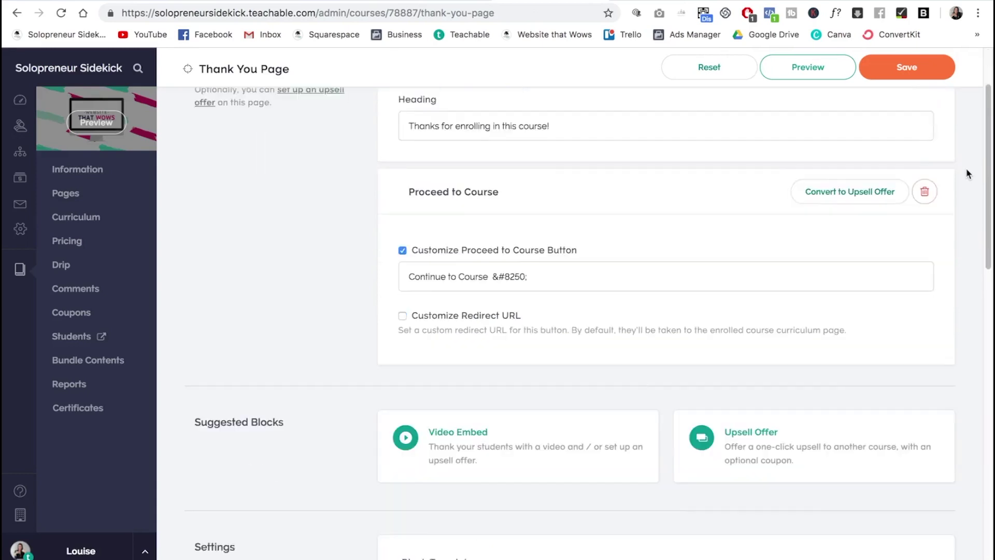
{"action": "scroll", "coordinate": [966, 169], "scroll_direction": "down", "scroll_amount": 3}
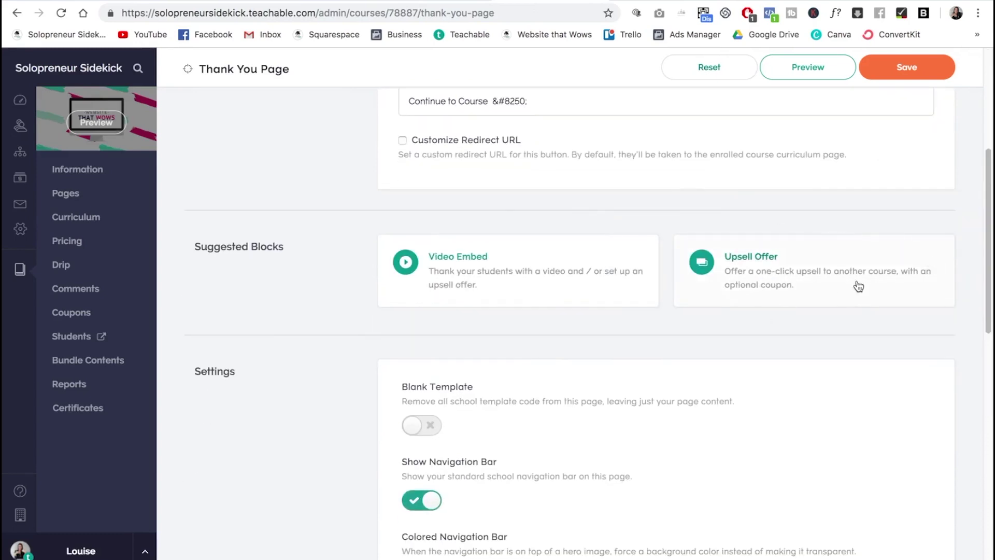
{"action": "scroll", "coordinate": [881, 280], "scroll_direction": "up", "scroll_amount": 4}
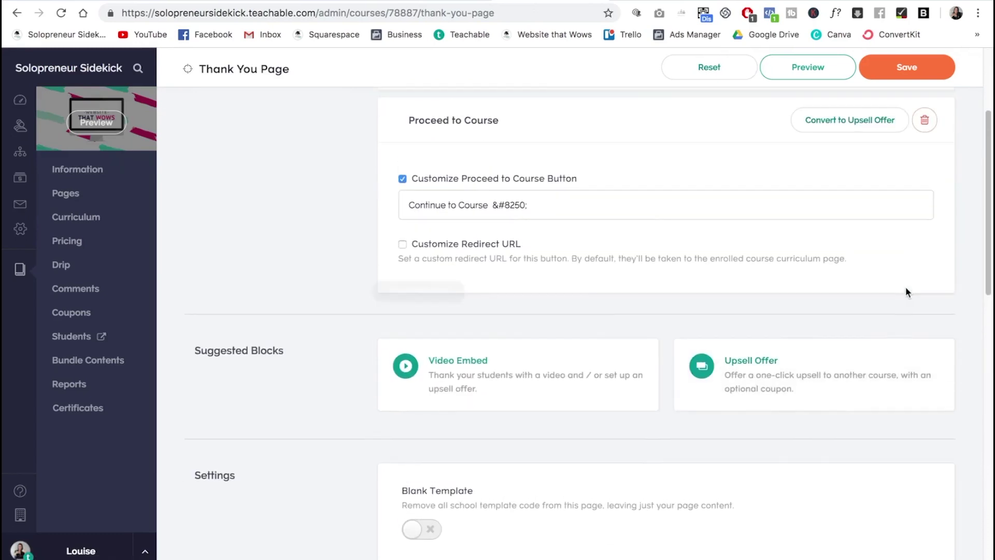
{"action": "scroll", "coordinate": [906, 287], "scroll_direction": "up", "scroll_amount": 2}
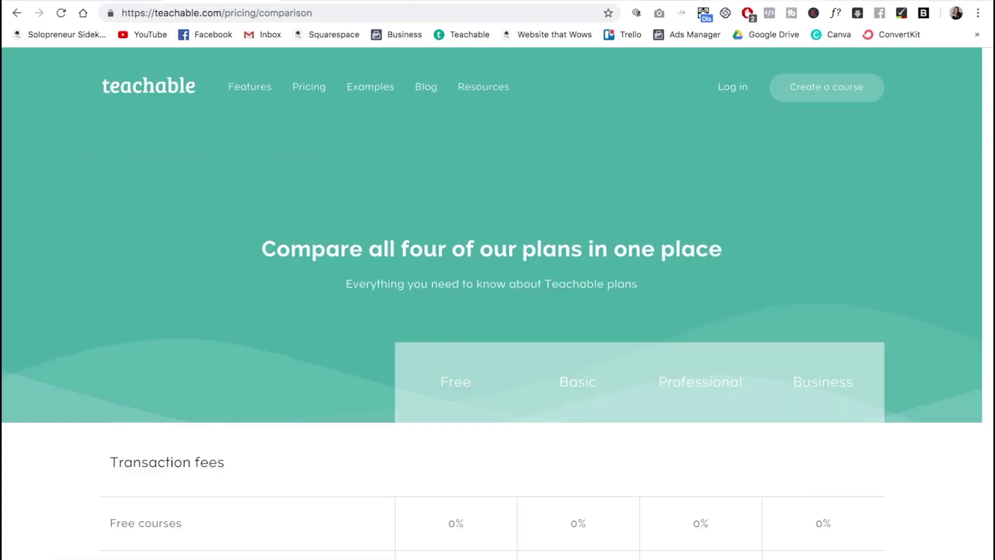
- Scroll the plan comparison tables for transaction fees, processing fees, limits, support and features
{"action": "scroll", "coordinate": [905, 210], "scroll_direction": "down", "scroll_amount": 4}
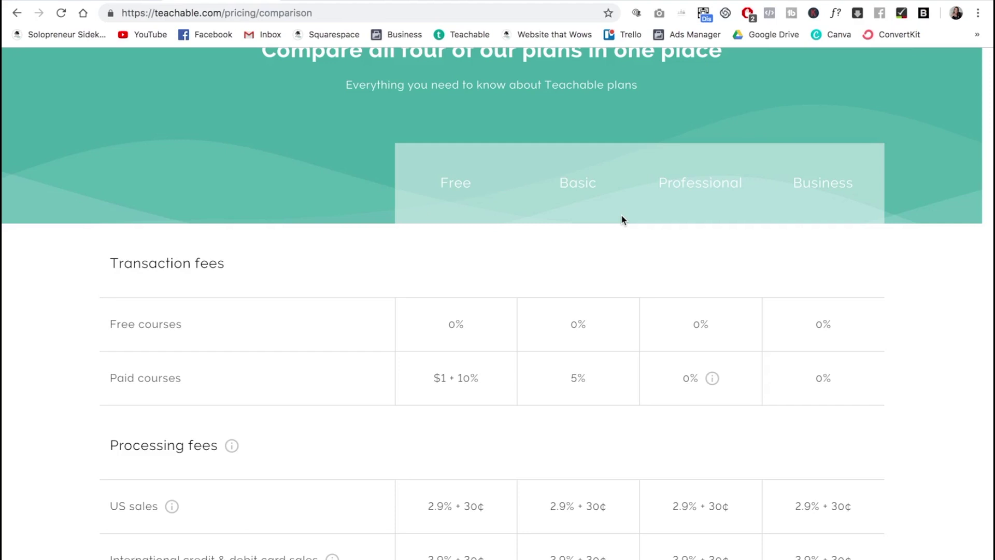
{"action": "scroll", "coordinate": [946, 331], "scroll_direction": "up", "scroll_amount": 3}
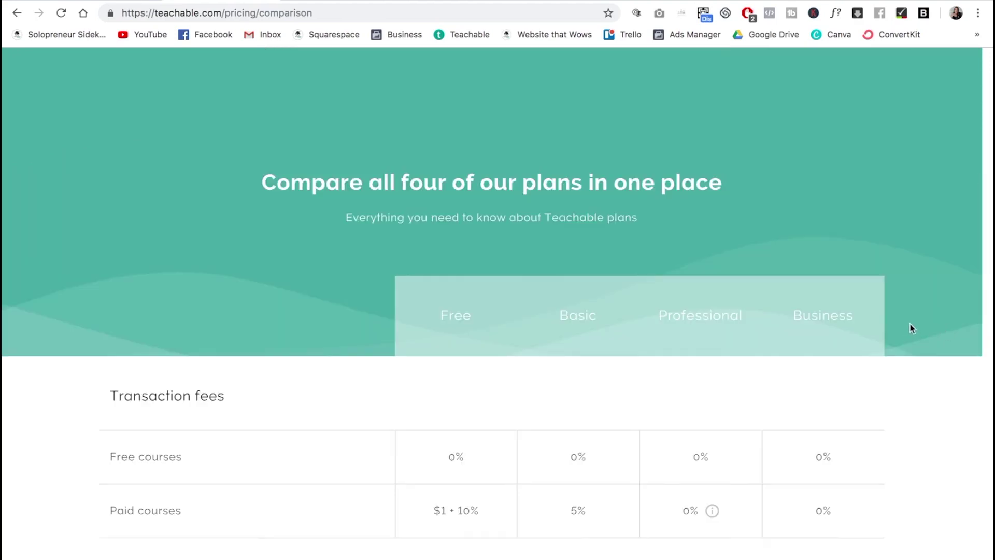
{"action": "scroll", "coordinate": [945, 340], "scroll_direction": "down", "scroll_amount": 5}
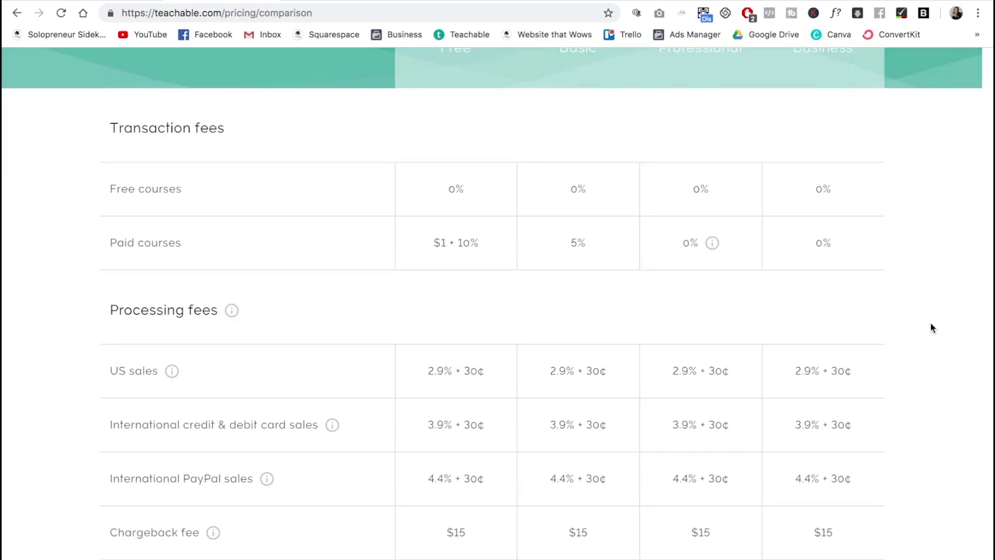
{"action": "scroll", "coordinate": [931, 323], "scroll_direction": "down", "scroll_amount": 15}
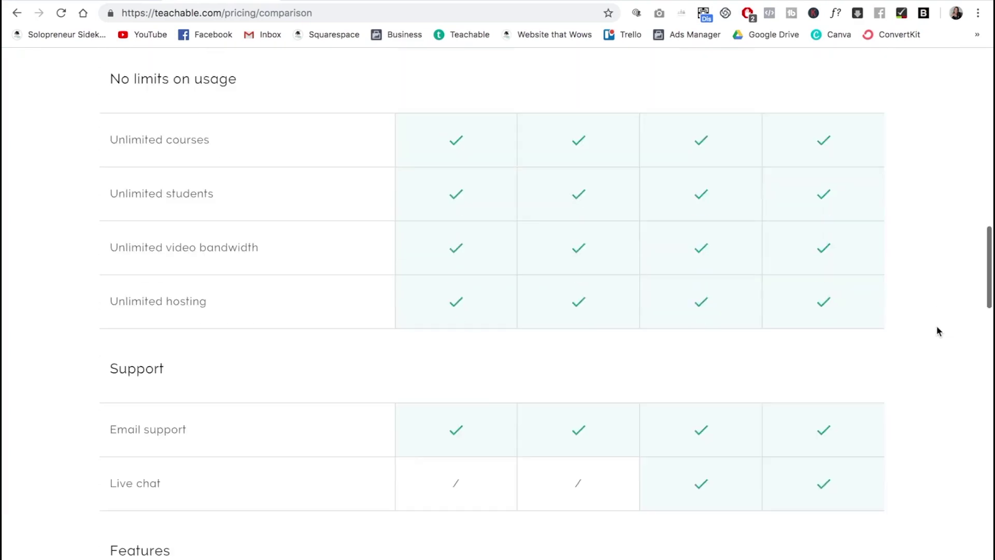
{"action": "scroll", "coordinate": [938, 328], "scroll_direction": "down", "scroll_amount": 3}
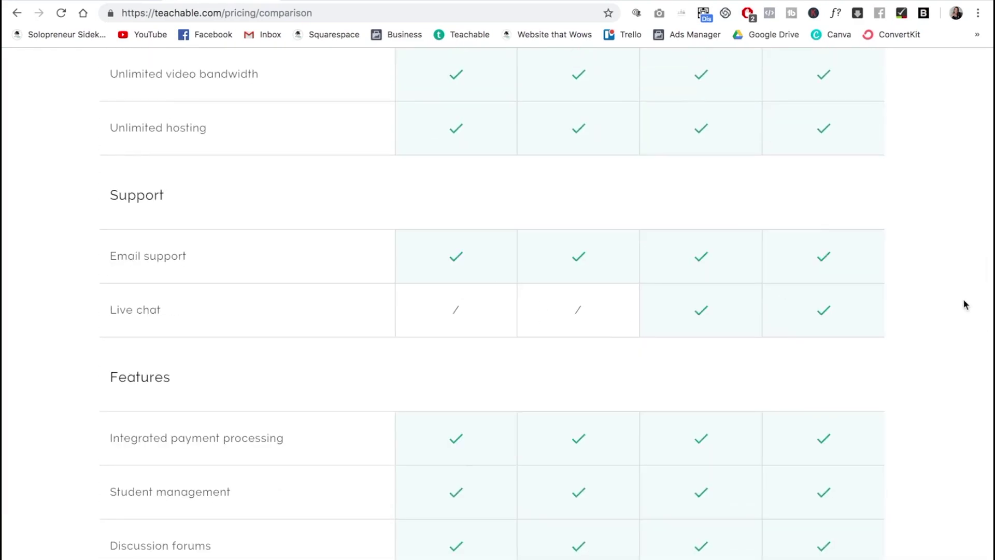
- Switch to the Squarespace pricing page and view the Personal and Business website plan prices
{"action": "key", "text": "ctrl+Tab"}
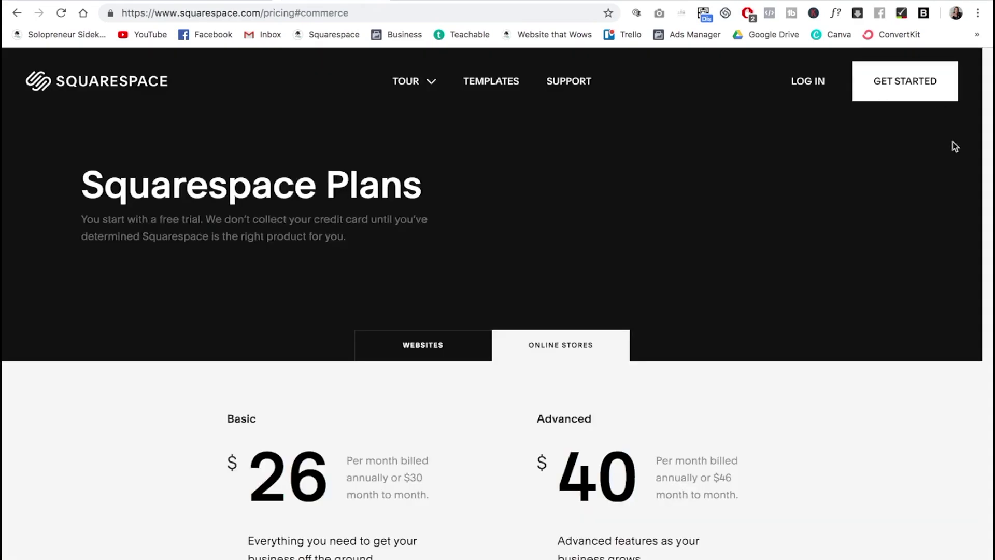
{"action": "scroll", "coordinate": [816, 248], "scroll_direction": "down", "scroll_amount": 2}
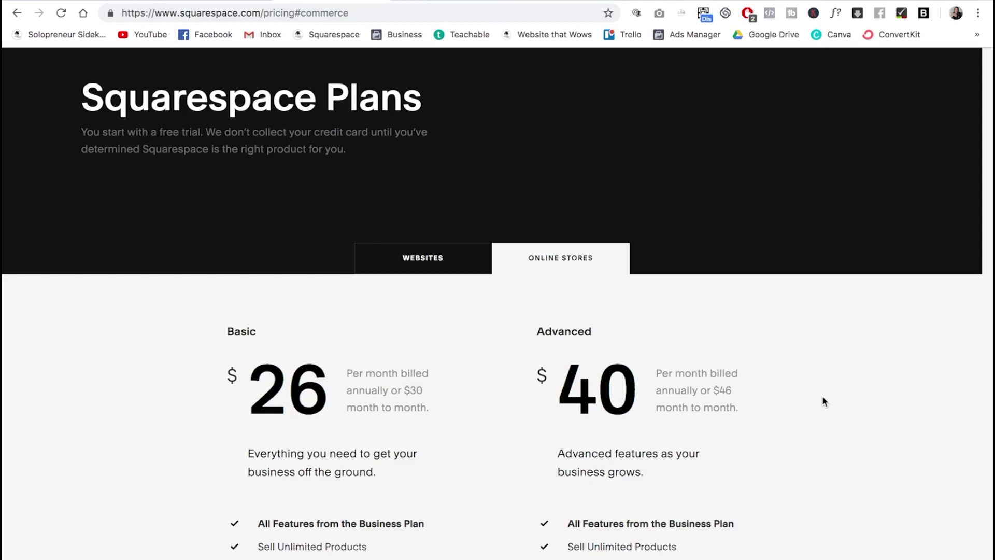
{"action": "left_click", "coordinate": [446, 271]}
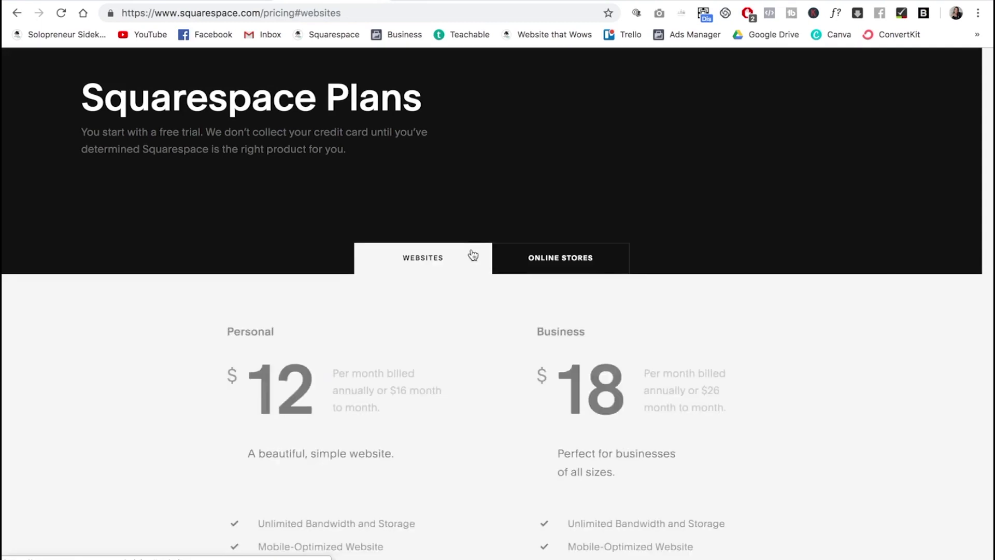
{"action": "scroll", "coordinate": [810, 307], "scroll_direction": "down", "scroll_amount": 2}
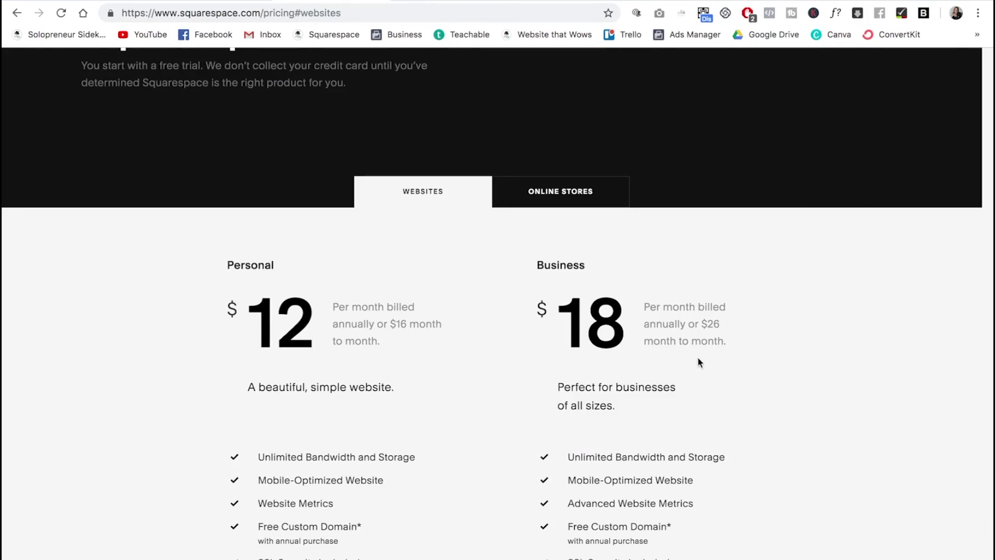
- Show the online store plans, Basic $26 and Advanced $40, and scroll back to the top
{"action": "left_click", "coordinate": [552, 192]}
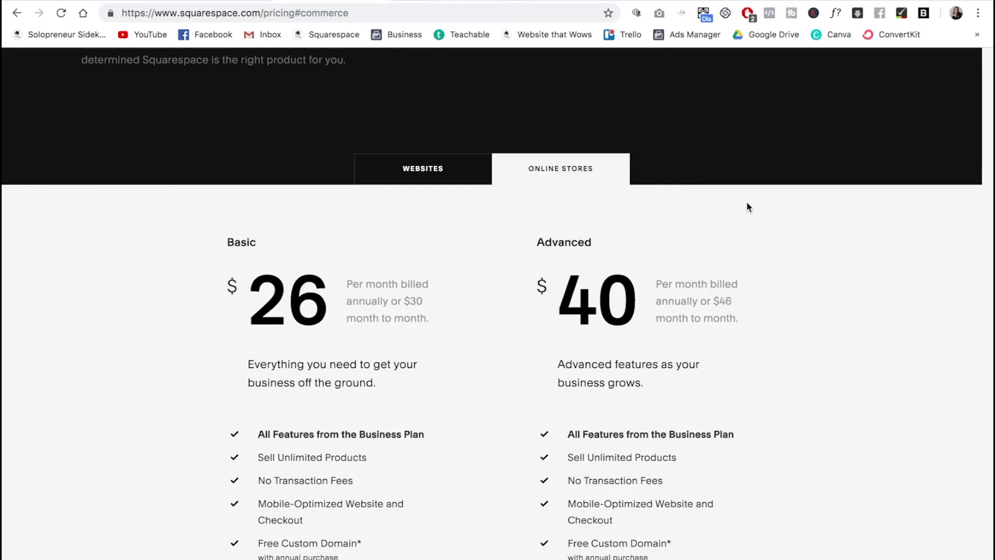
{"action": "scroll", "coordinate": [745, 207], "scroll_direction": "up", "scroll_amount": 1}
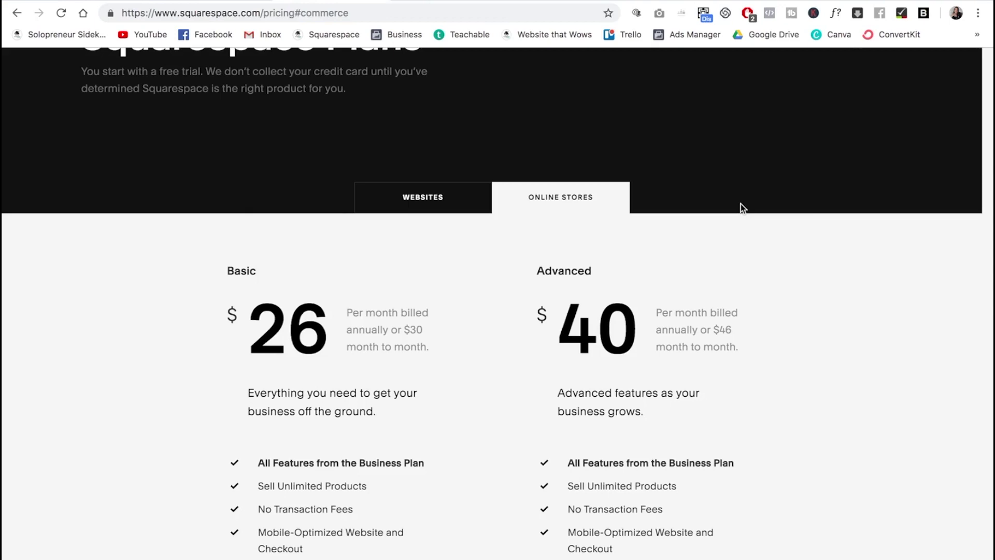
{"action": "scroll", "coordinate": [746, 222], "scroll_direction": "up", "scroll_amount": 2}
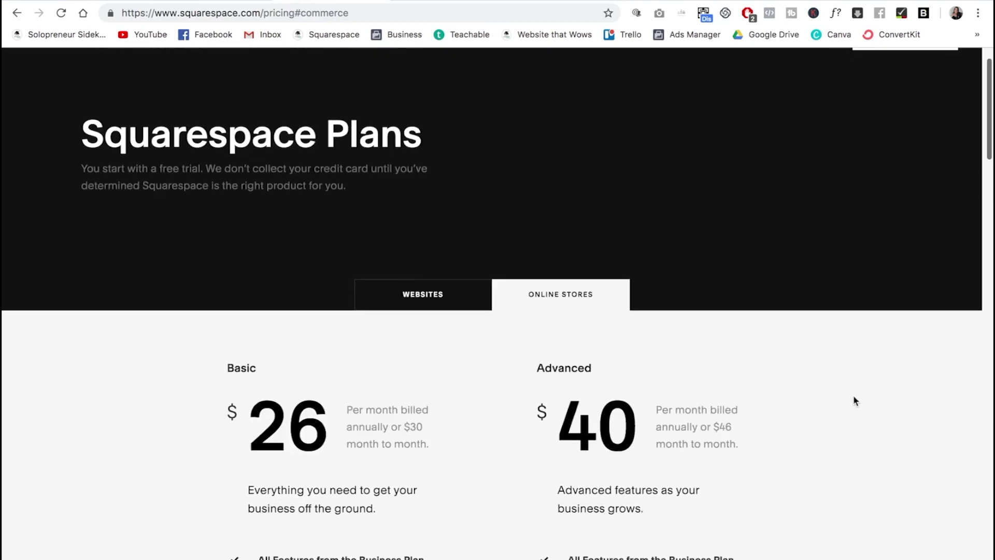
{"action": "scroll", "coordinate": [853, 395], "scroll_direction": "up", "scroll_amount": 1}
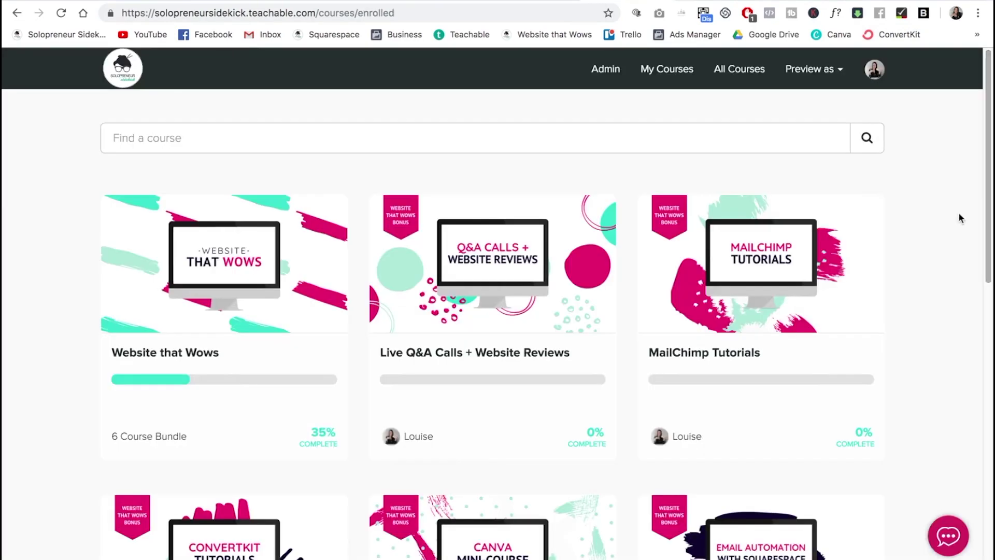
- Scroll through the Teachable enrolled-courses list to review the courses
{"action": "scroll", "coordinate": [958, 219], "scroll_direction": "down", "scroll_amount": 3}
{"action": "scroll", "coordinate": [959, 219], "scroll_direction": "down", "scroll_amount": 7}
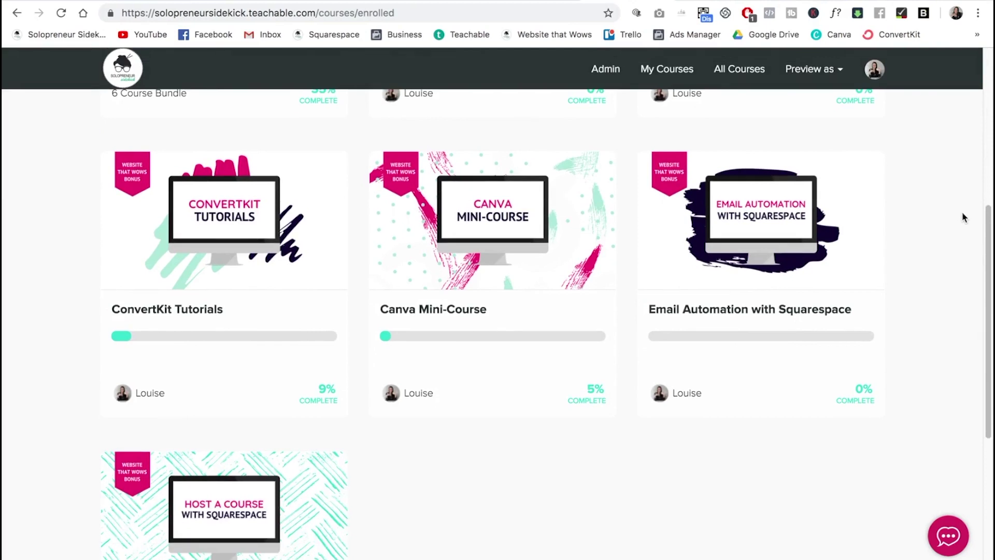
{"action": "scroll", "coordinate": [959, 216], "scroll_direction": "down", "scroll_amount": 1}
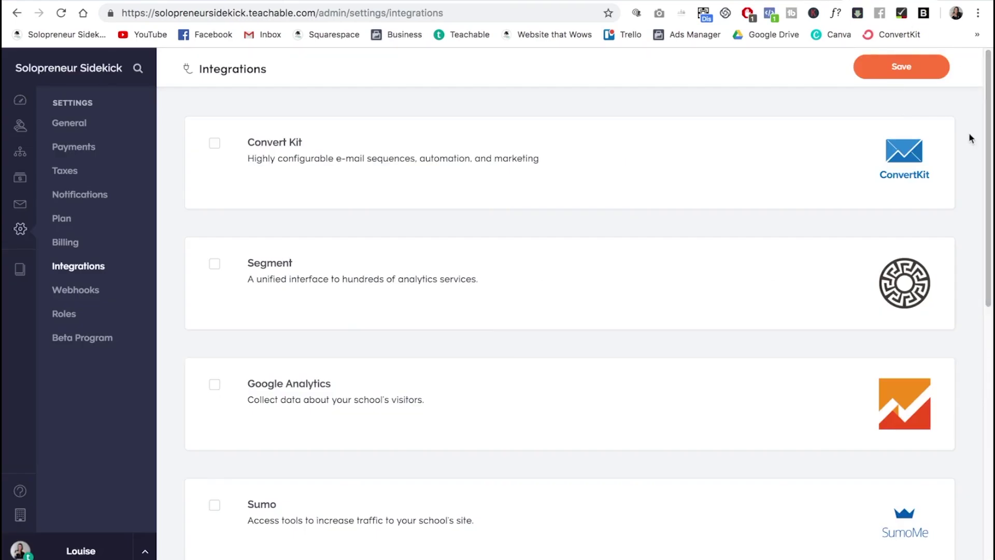
- Scroll down the Teachable integrations list past ConvertKit, Segment, Google Analytics, Sumo and MailChimp
{"action": "scroll", "coordinate": [962, 137], "scroll_direction": "down", "scroll_amount": 2}
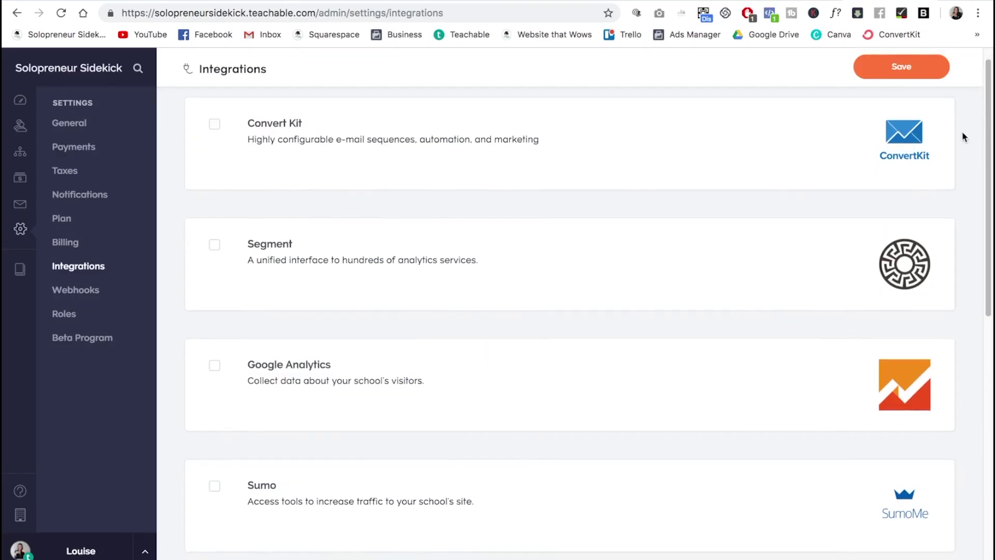
{"action": "scroll", "coordinate": [974, 141], "scroll_direction": "down", "scroll_amount": 2}
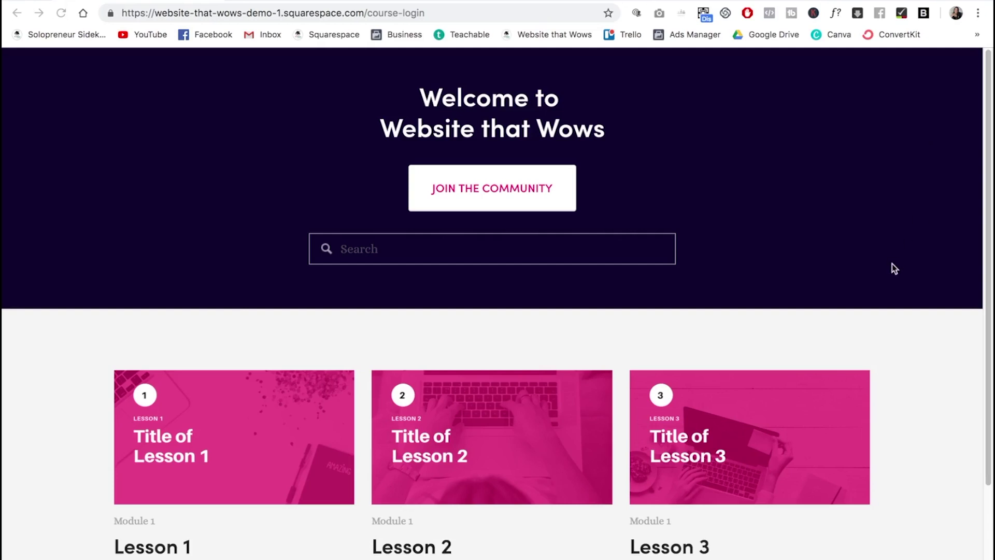
- Browse the Website that Wows course-login page and scroll Lesson 1 down to its comments
{"action": "scroll", "coordinate": [901, 264], "scroll_direction": "down", "scroll_amount": 3}
{"action": "scroll", "coordinate": [925, 253], "scroll_direction": "down", "scroll_amount": 1}
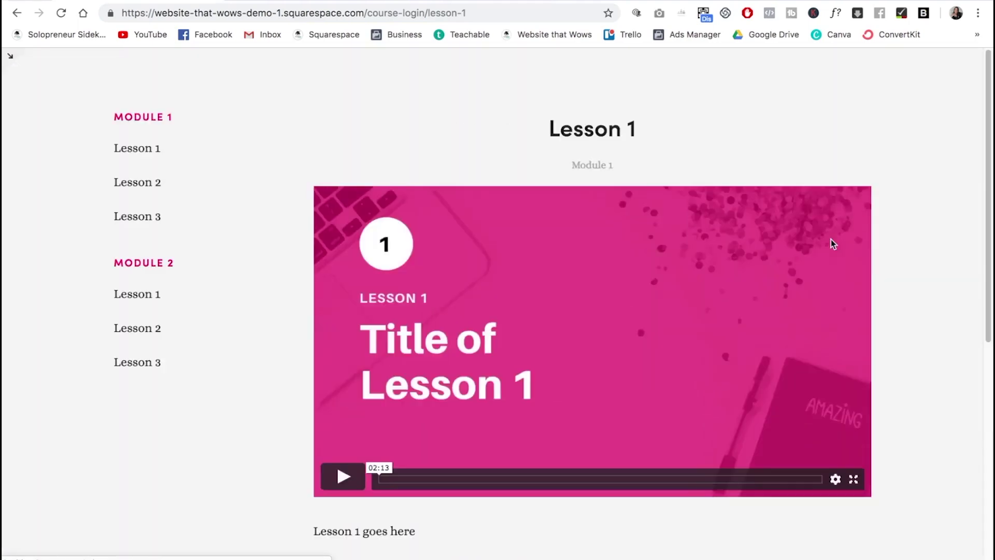
{"action": "scroll", "coordinate": [916, 225], "scroll_direction": "down", "scroll_amount": 3}
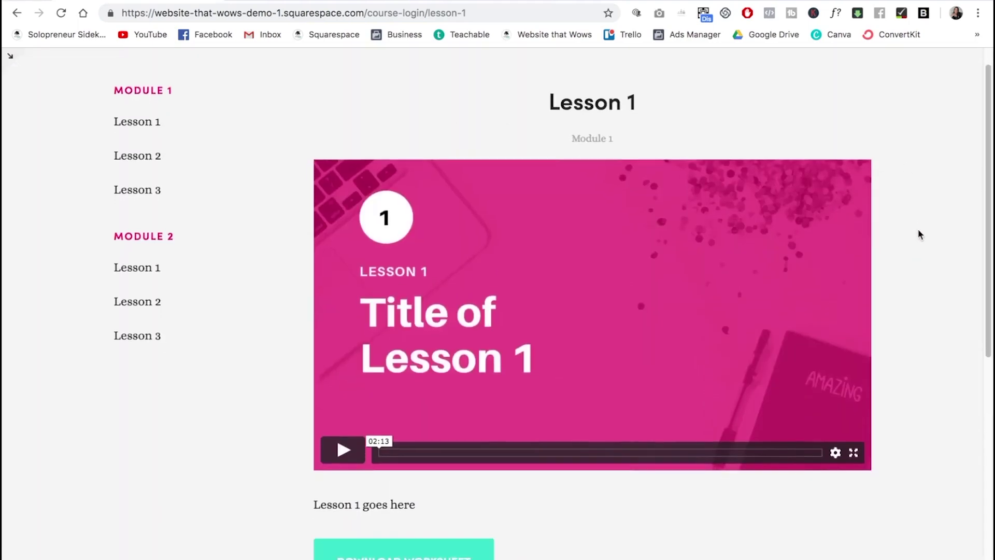
{"action": "scroll", "coordinate": [944, 246], "scroll_direction": "down", "scroll_amount": 2}
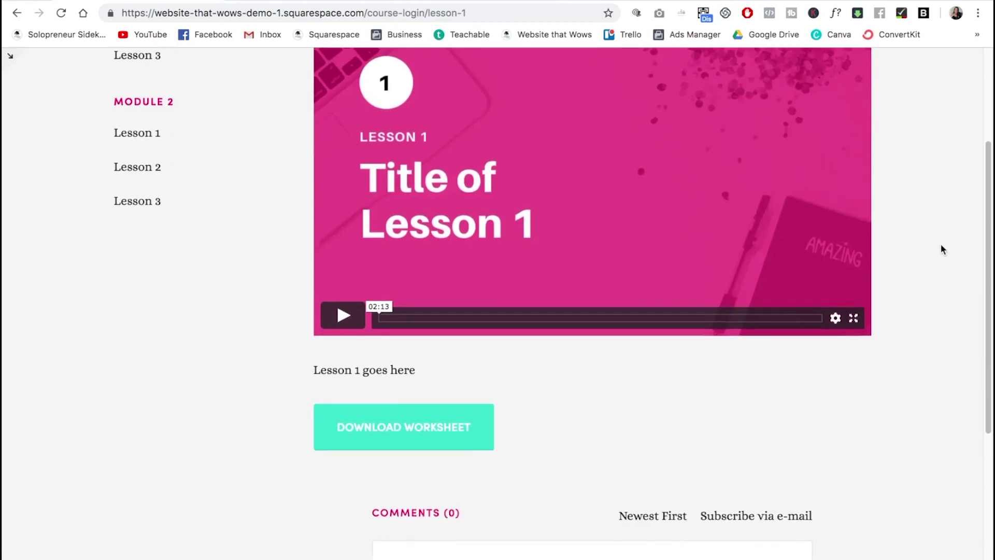
{"action": "scroll", "coordinate": [941, 243], "scroll_direction": "down", "scroll_amount": 3}
{"action": "scroll", "coordinate": [942, 245], "scroll_direction": "up", "scroll_amount": 6}
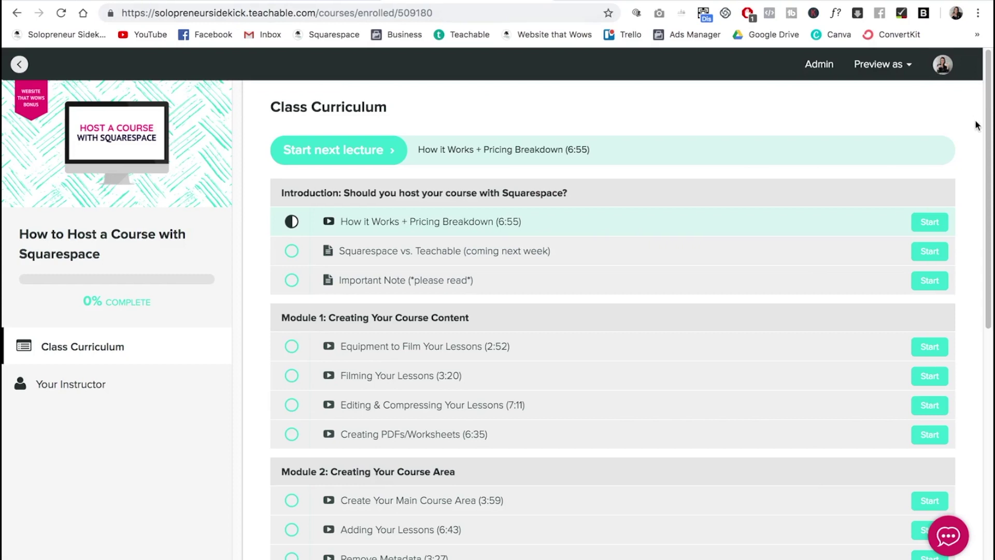
- Scroll the Squarespace course curriculum, then the Master Trello for Business lectures list
{"action": "scroll", "coordinate": [957, 147], "scroll_direction": "down", "scroll_amount": 5}
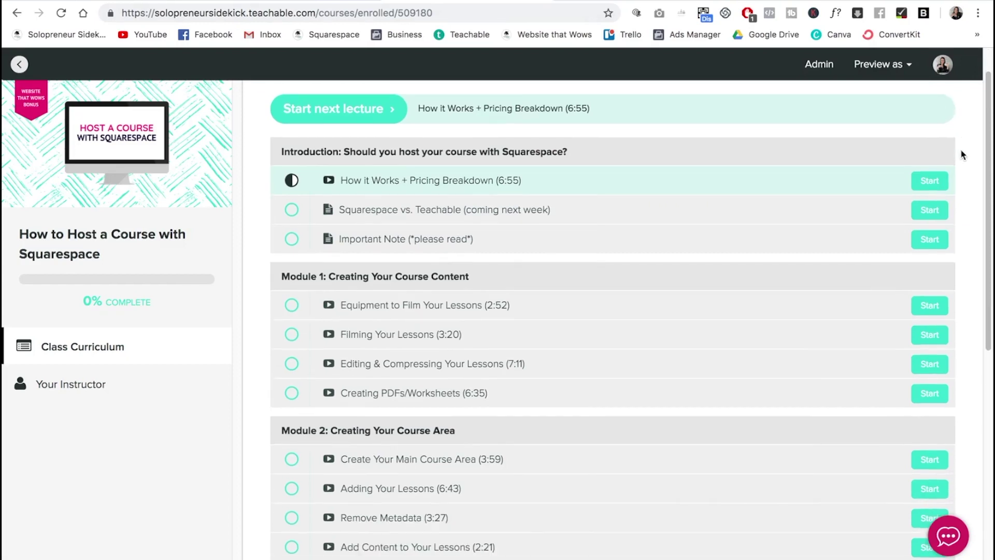
{"action": "scroll", "coordinate": [967, 164], "scroll_direction": "down", "scroll_amount": 1}
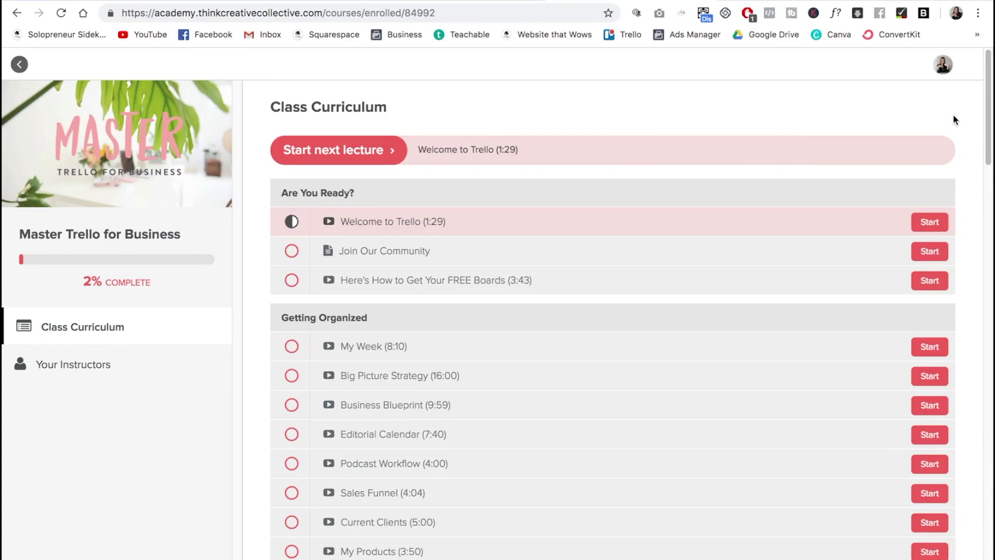
{"action": "scroll", "coordinate": [954, 120], "scroll_direction": "down", "scroll_amount": 5}
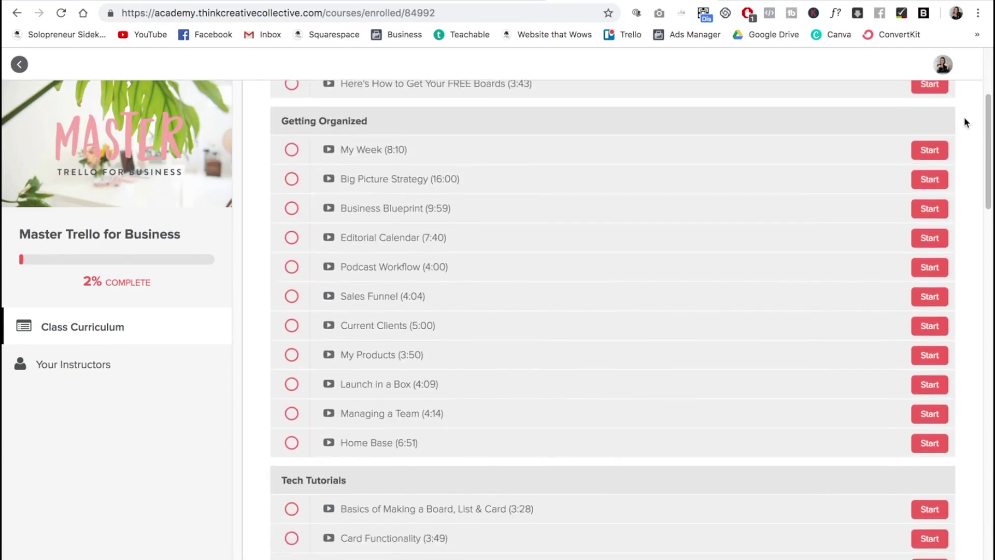
{"action": "scroll", "coordinate": [965, 119], "scroll_direction": "down", "scroll_amount": 2}
{"action": "scroll", "coordinate": [959, 136], "scroll_direction": "down", "scroll_amount": 5}
{"action": "scroll", "coordinate": [980, 144], "scroll_direction": "up", "scroll_amount": 3}
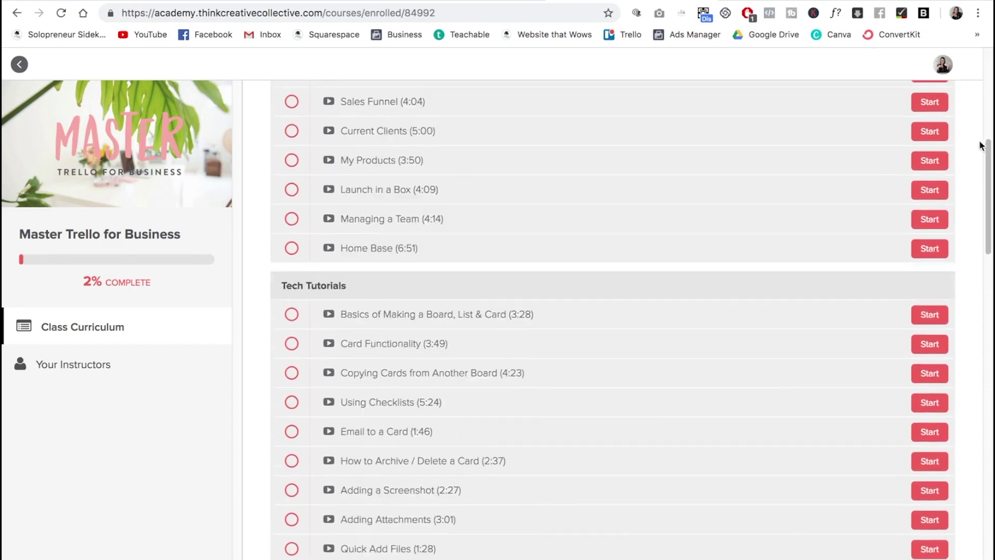
{"action": "scroll", "coordinate": [979, 145], "scroll_direction": "up", "scroll_amount": 6}
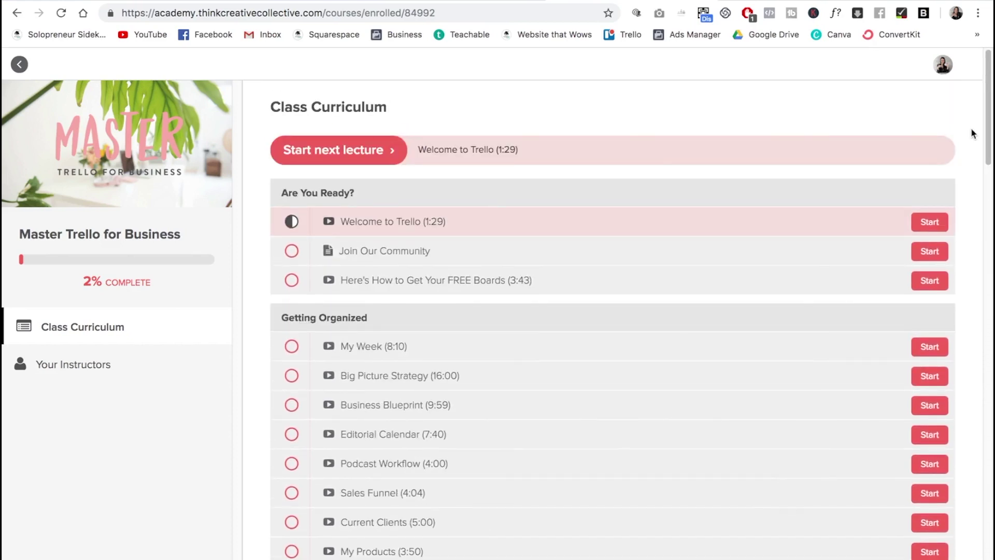